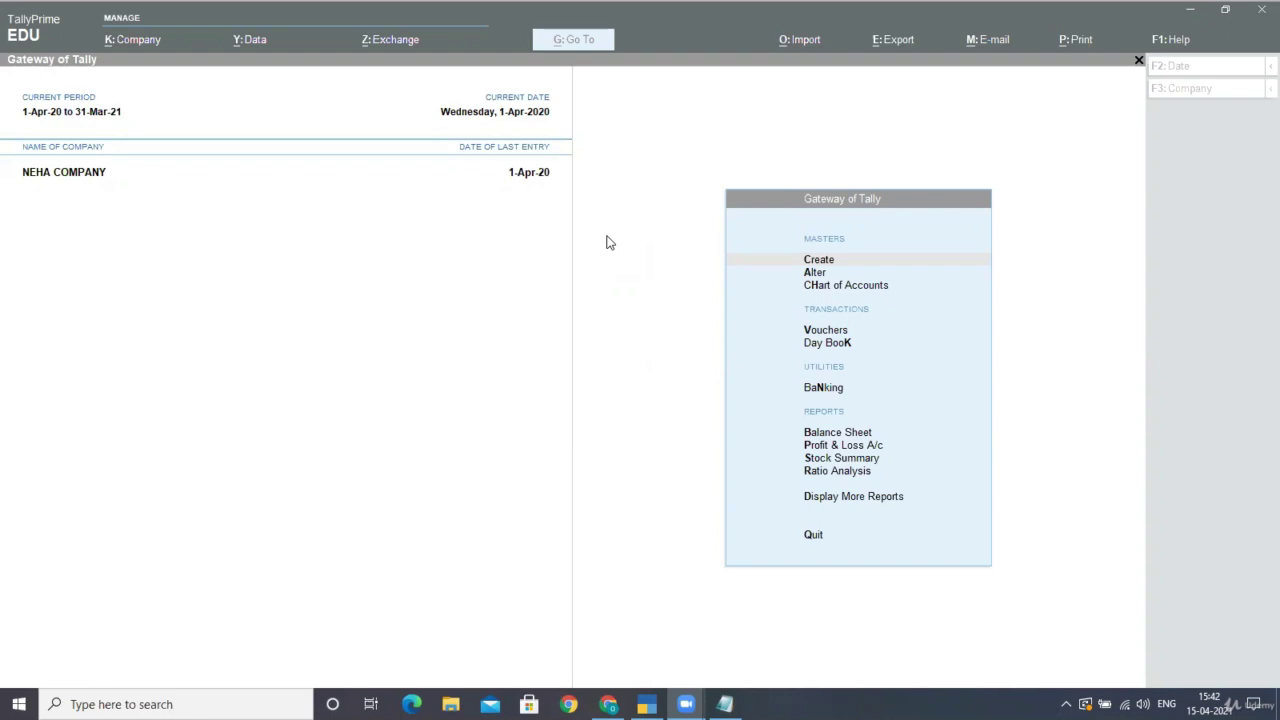
# Switch to Notepad and write the purchase flow "PURCHASE ORDER --------- RECEIPT NOTE --------- PURCHASE INVOICE" below the sale order paragraph.
pyautogui.hotkey('alt', 'Tab')
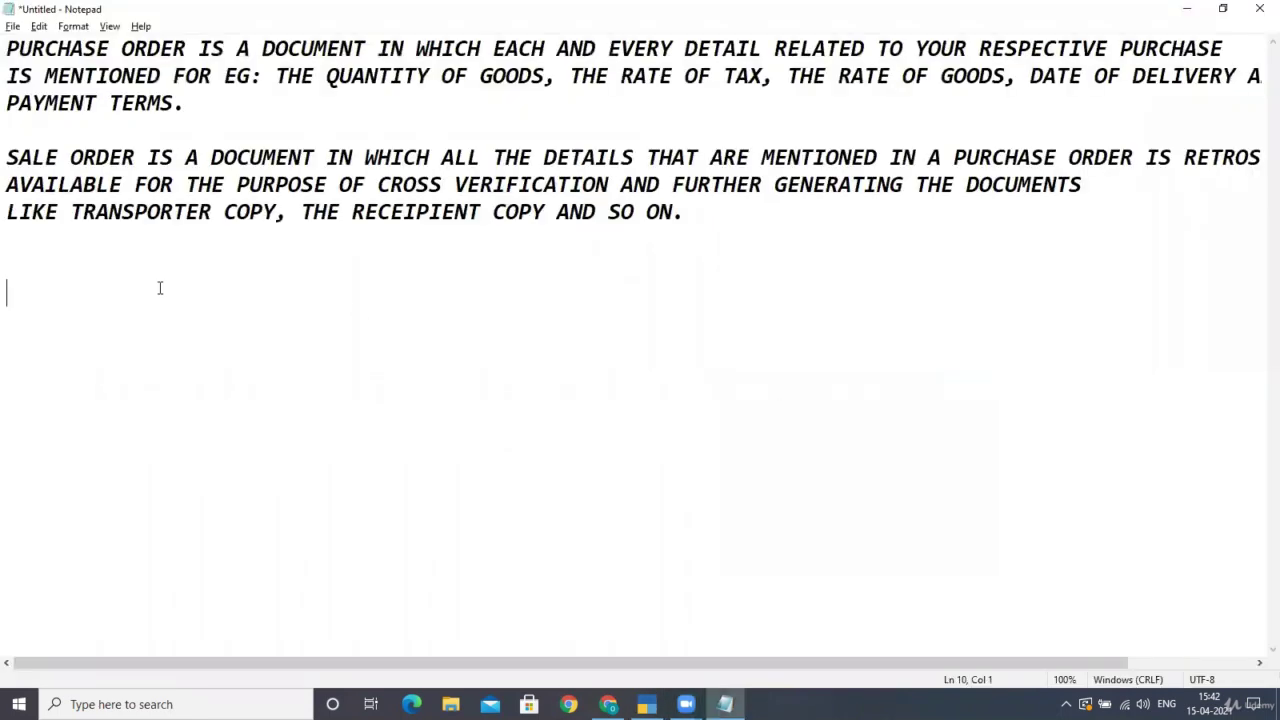
pyautogui.write('PURCHAS')
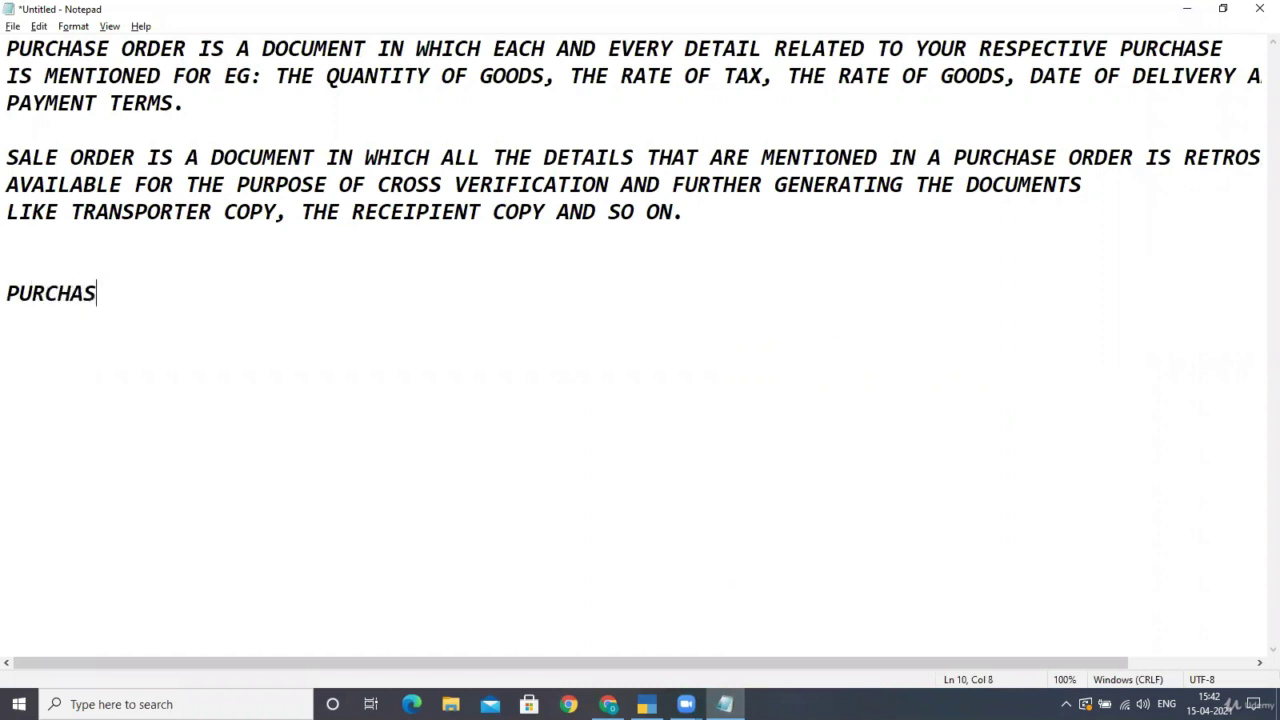
pyautogui.write('E ORDER')
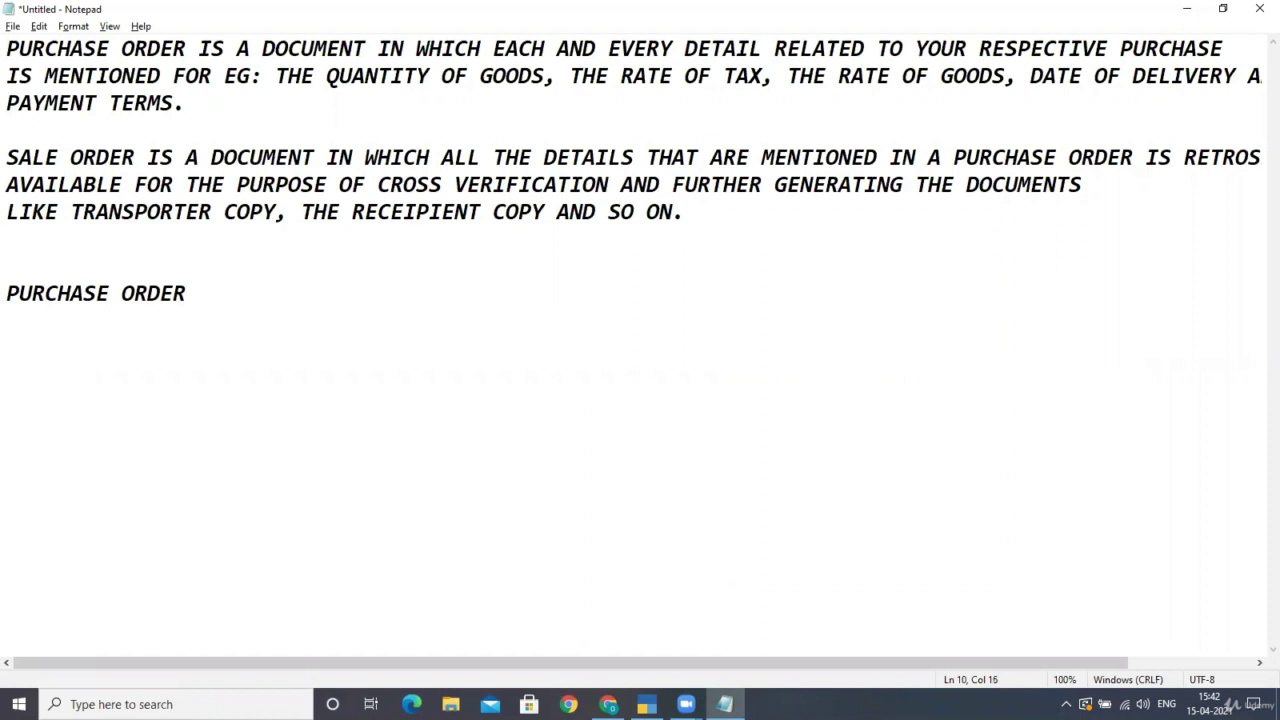
pyautogui.write(' ---------')
pyautogui.write('RECEI')
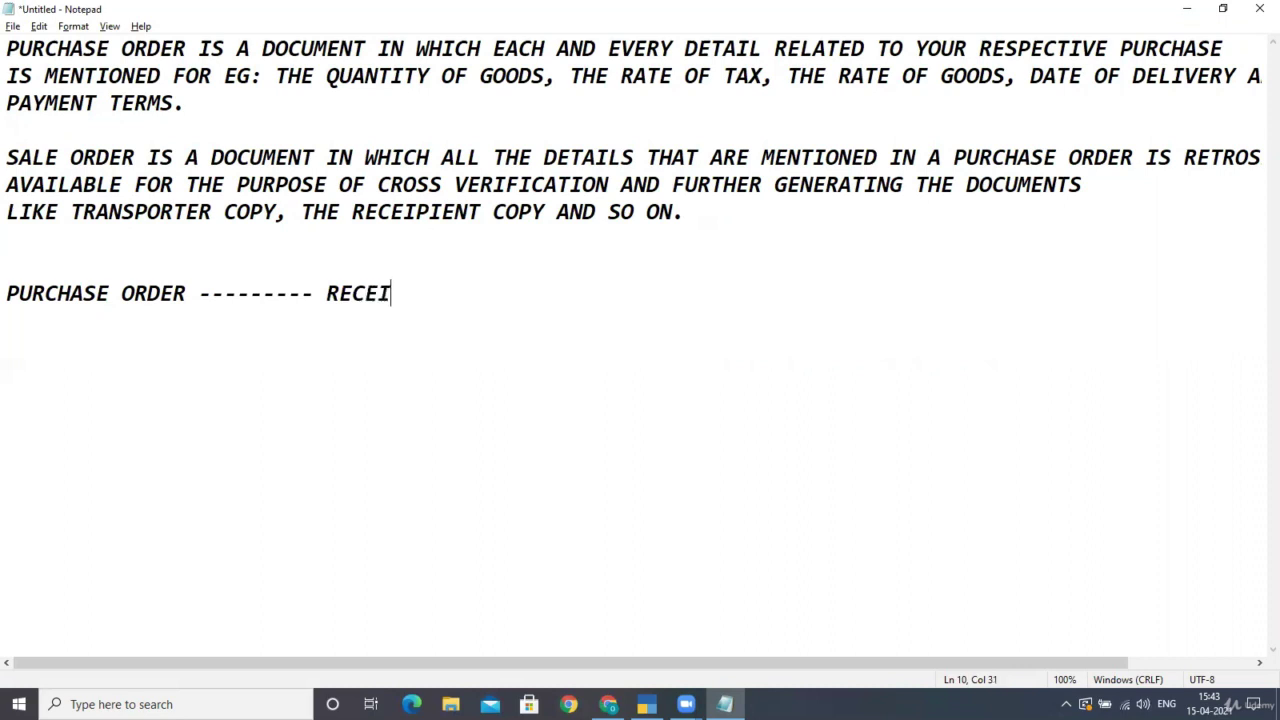
pyautogui.write('PT NOTE')
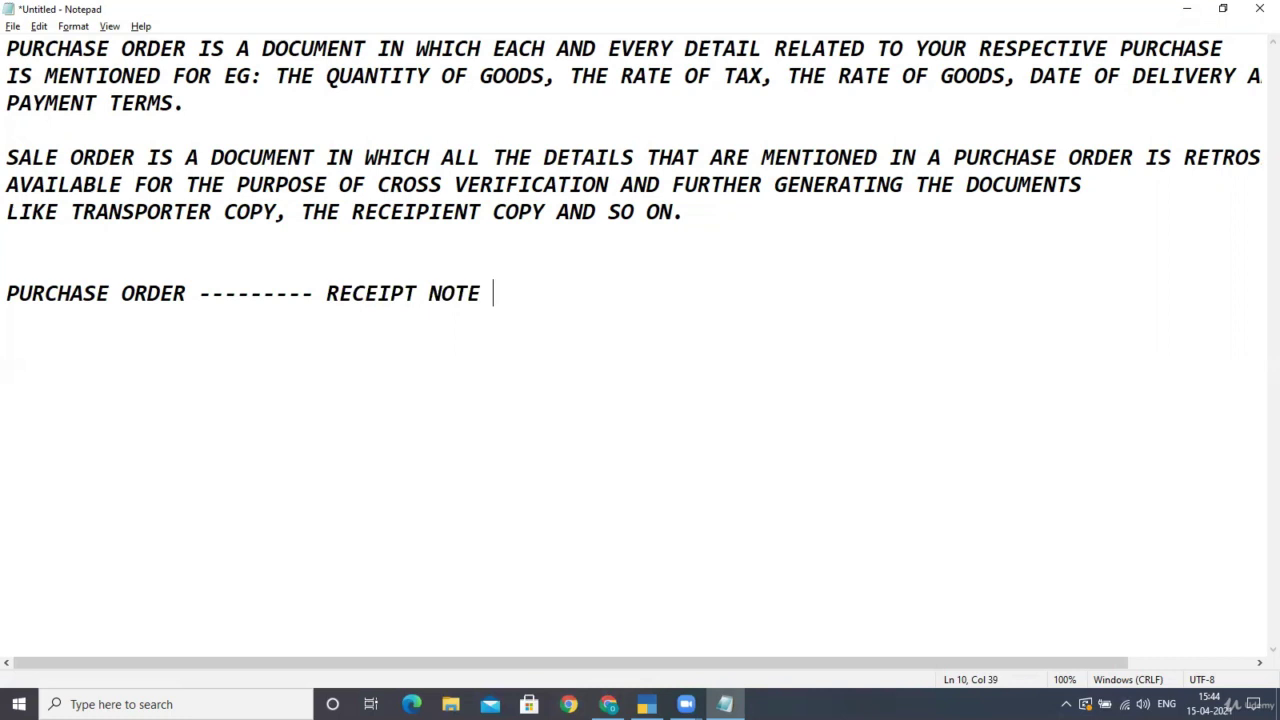
pyautogui.write('---------')
pyautogui.write('PURCHASE')
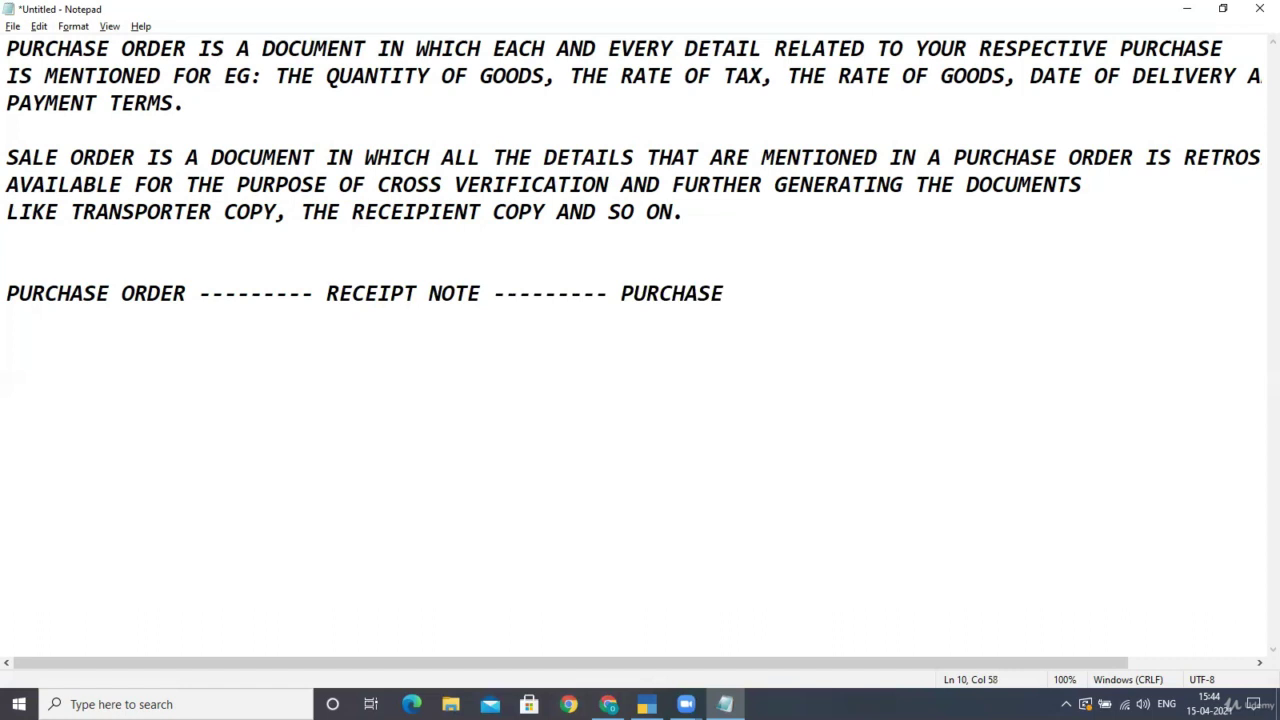
pyautogui.write(' INVOICE ')
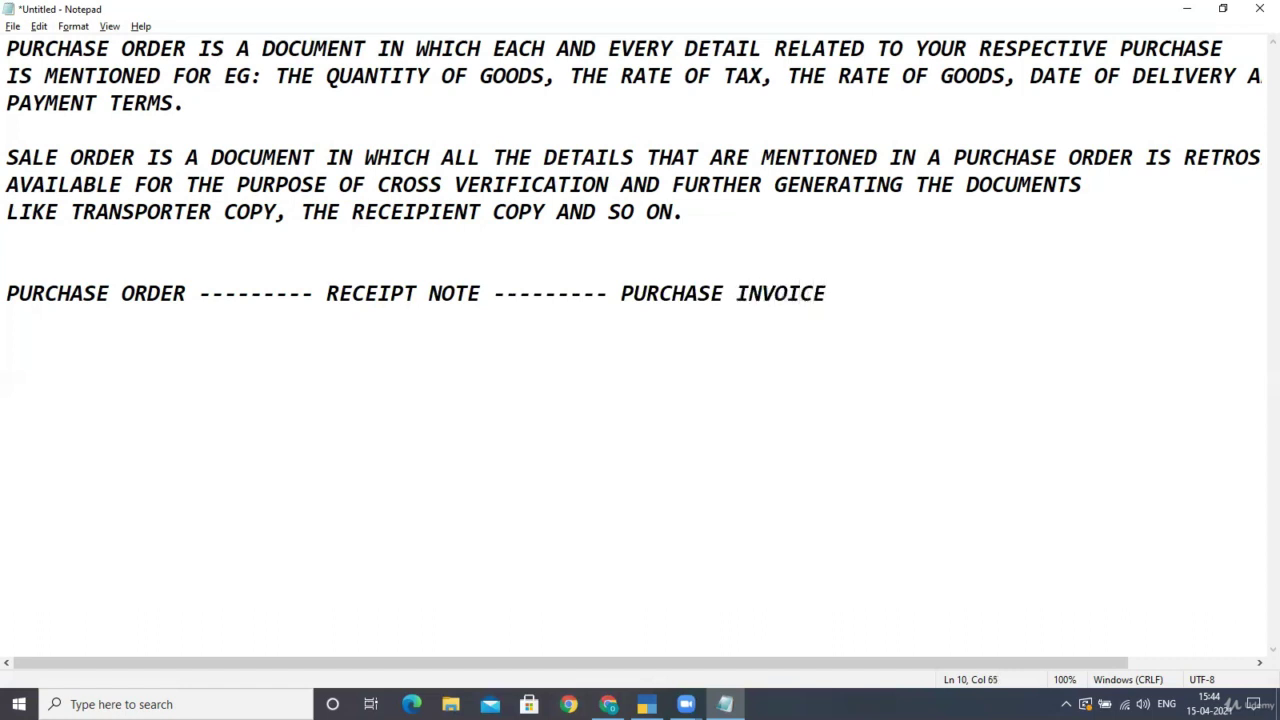
# Extend the purchase flow line with "---------- PURCHASE RETURN", correcting the spelling.
pyautogui.write('---------')
pyautogui.write('-')
pyautogui.write('PURCHAS')
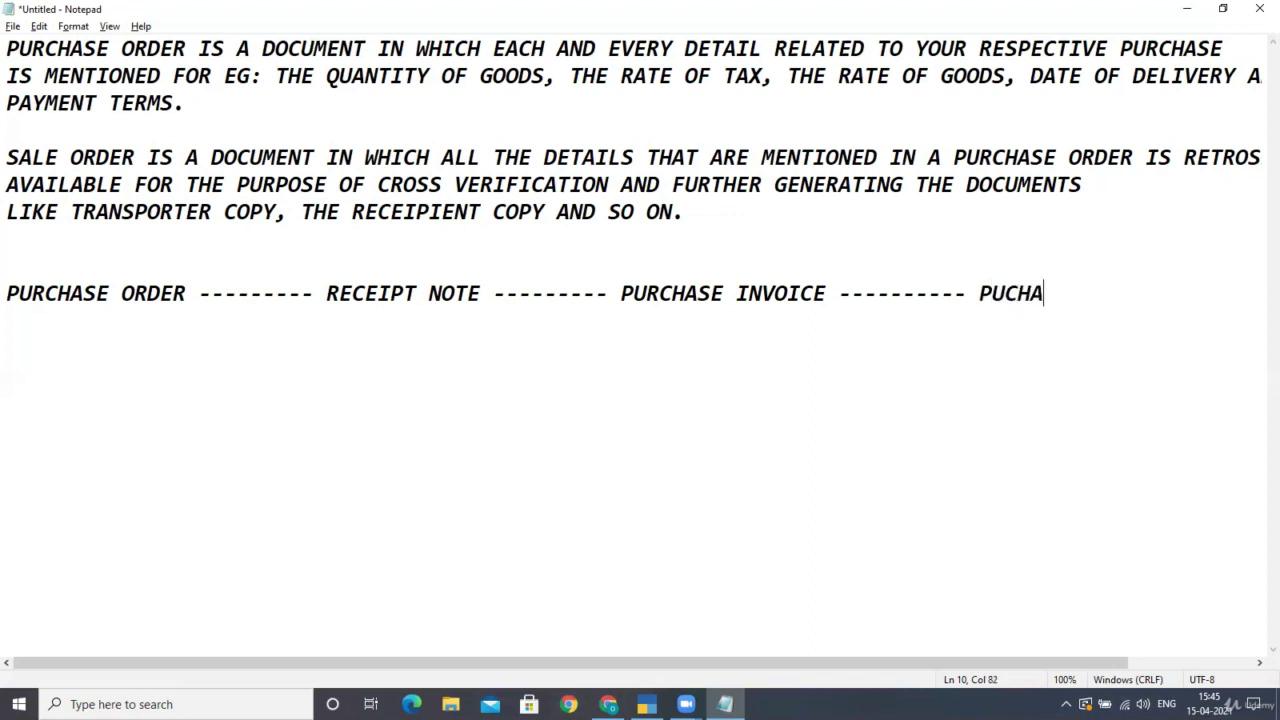
pyautogui.write('E')
pyautogui.press('BackSpace')
pyautogui.write('R')
pyautogui.press('BackSpace')
pyautogui.press('BackSpace')
pyautogui.press('BackSpace')
pyautogui.press('BackSpace')
pyautogui.press('BackSpace')
pyautogui.press('BackSpace')
pyautogui.press('BackSpace')
pyautogui.write('RCHASAE')
pyautogui.press('BackSpace')
pyautogui.press('BackSpace')
pyautogui.press('BackSpace')
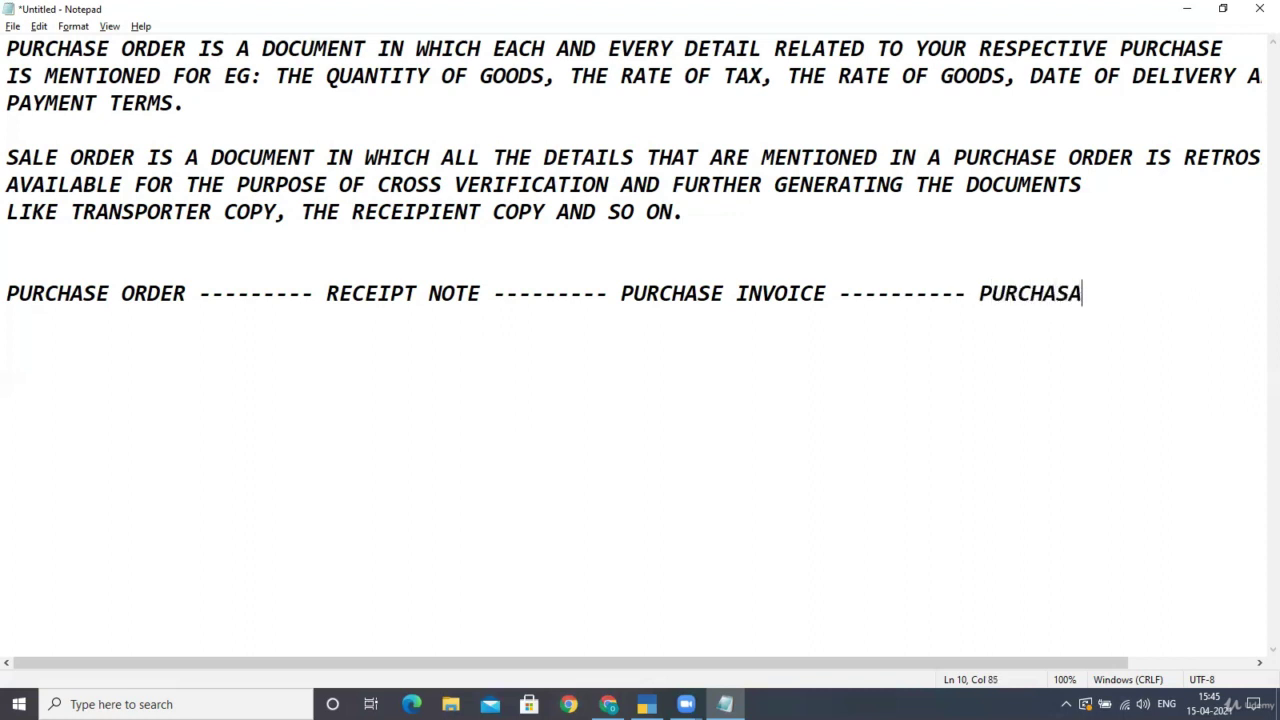
pyautogui.write('E RETUEN')
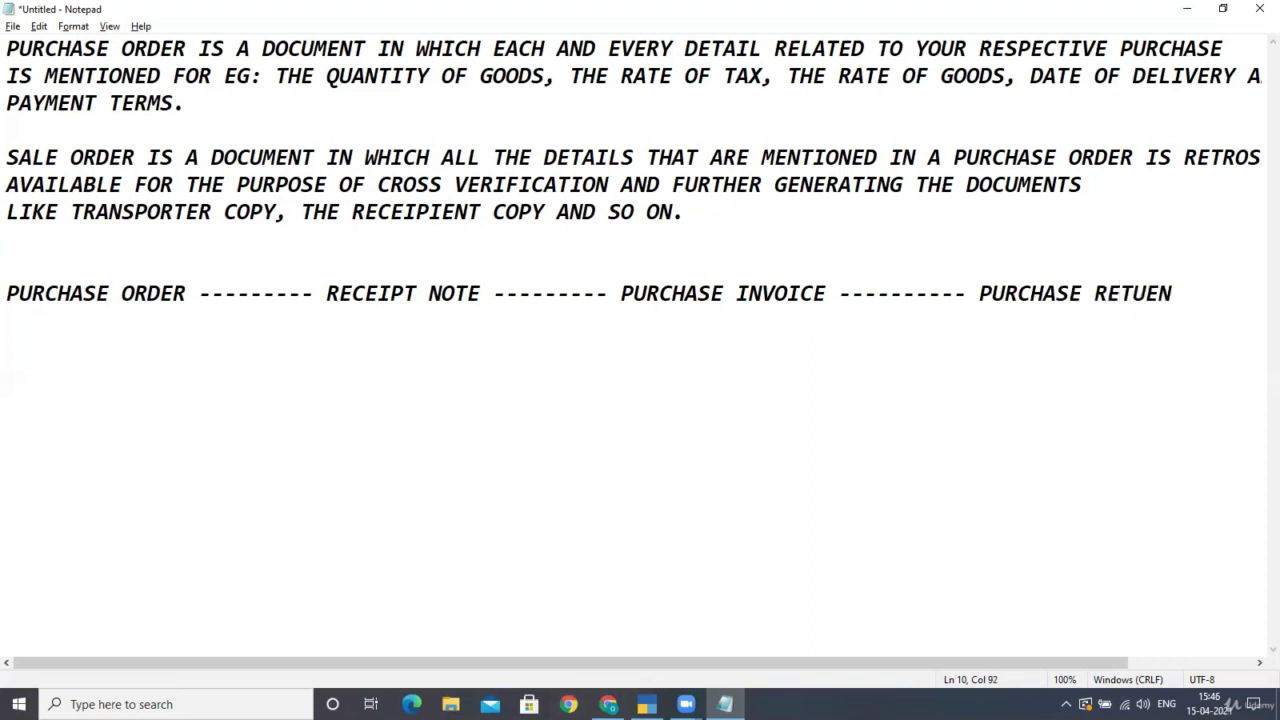
pyautogui.press('BackSpace')
pyautogui.press('BackSpace')
pyautogui.write('RN')
# Add the heading "ORDER PROCESS :" on the line above the purchase flow.
pyautogui.press('Up')
pyautogui.write('ORDE')
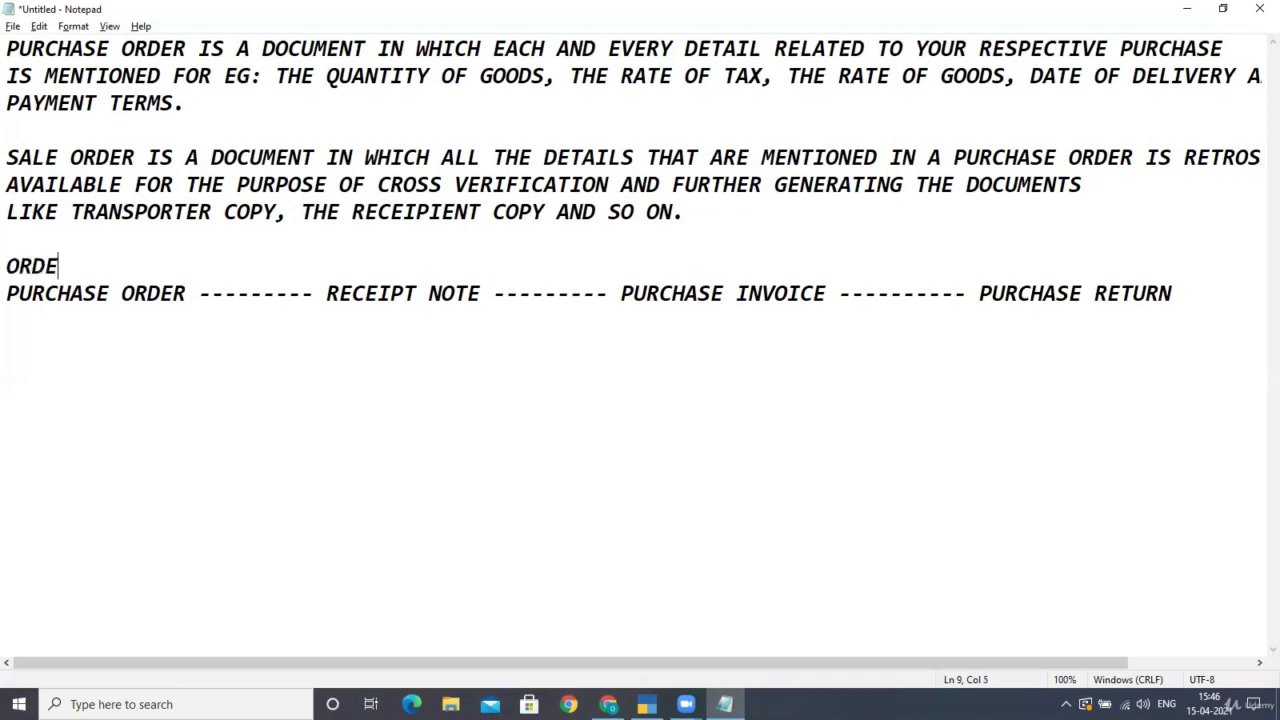
pyautogui.write('R PRO')
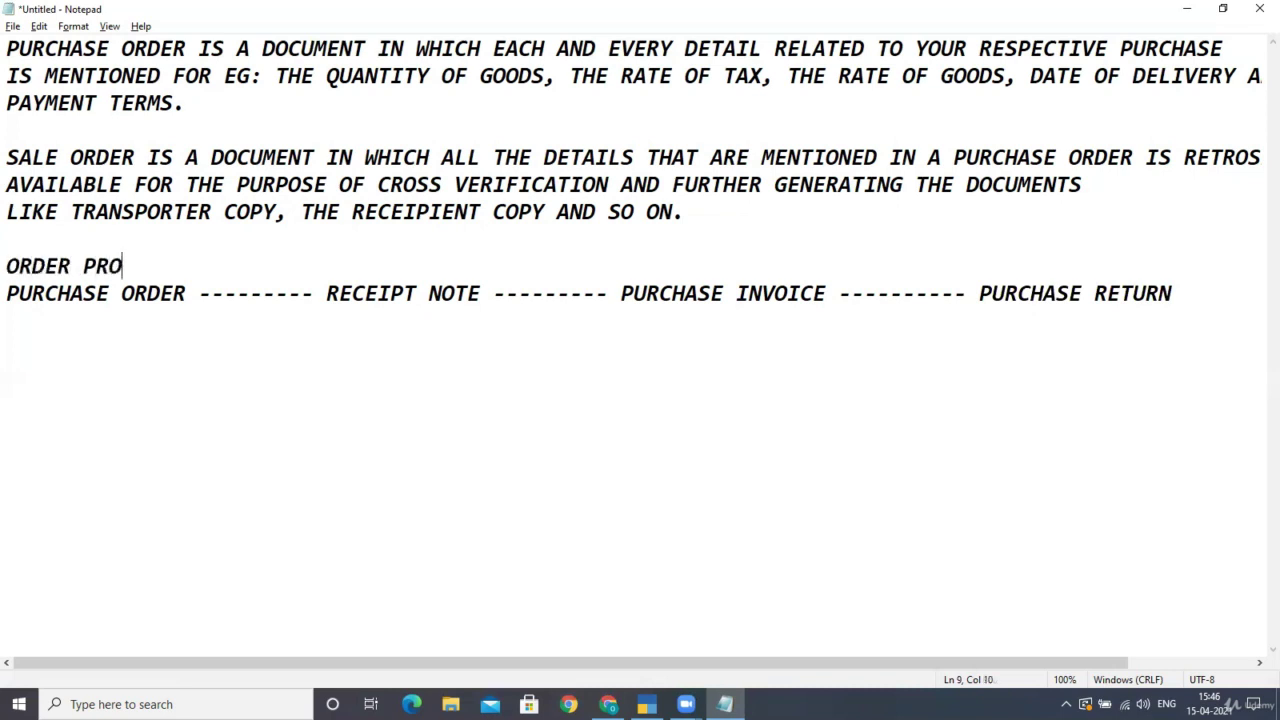
pyautogui.write('CESS ')
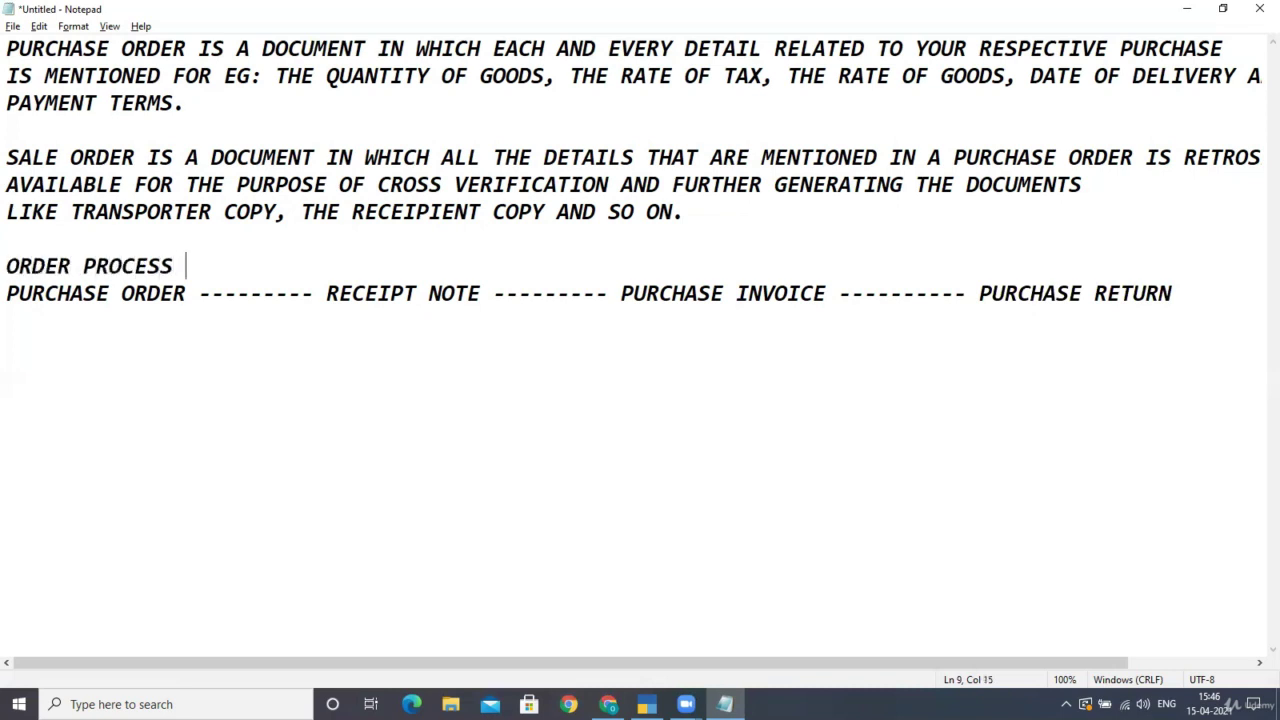
pyautogui.write(':')
# Below the purchase flow, add the line "SALE ORDER ---------- DELIVERY NOTE -------- SALE INVOICE --------- SALE RETURN".
pyautogui.press('Down')
pyautogui.press('Right')
pyautogui.press('Right')
pyautogui.press('Right')
pyautogui.press('Right')
pyautogui.press('Right')
pyautogui.press('Right')
pyautogui.press('Right')
pyautogui.press('Right')
pyautogui.press('Right')
pyautogui.press('Right')
pyautogui.press('Right')
pyautogui.press('Right')
pyautogui.press('Right')
pyautogui.press('Right')
pyautogui.press('Right')
pyautogui.press('Right')
pyautogui.press('Right')
pyautogui.press('Right')
pyautogui.press('Right')
pyautogui.press('Right')
pyautogui.press('Right')
pyautogui.press('Right')
pyautogui.press('Right')
pyautogui.press('Right')
pyautogui.press('Right')
pyautogui.press('Right')
pyautogui.press('Right')
pyautogui.press('Right')
pyautogui.press('Right')
pyautogui.press('Right')
pyautogui.press('Right')
pyautogui.press('Right')
pyautogui.press('Right')
pyautogui.press('Right')
pyautogui.press('Right')
pyautogui.press('Right')
pyautogui.press('Right')
pyautogui.press('Right')
pyautogui.press('Right')
pyautogui.press('Right')
pyautogui.press('Right')
pyautogui.press('Right')
pyautogui.press('Right')
pyautogui.press('Right')
pyautogui.press('Right')
pyautogui.press('Right')
pyautogui.write('SALE ')
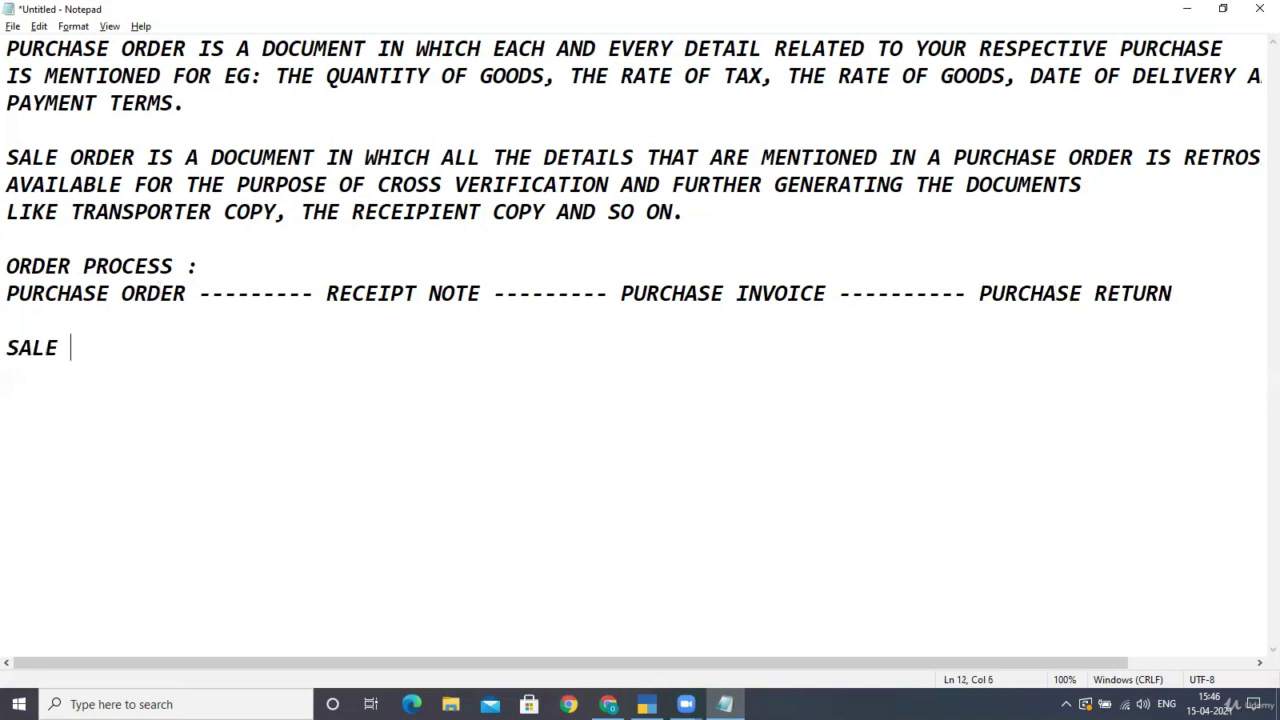
pyautogui.write('ORDER ')
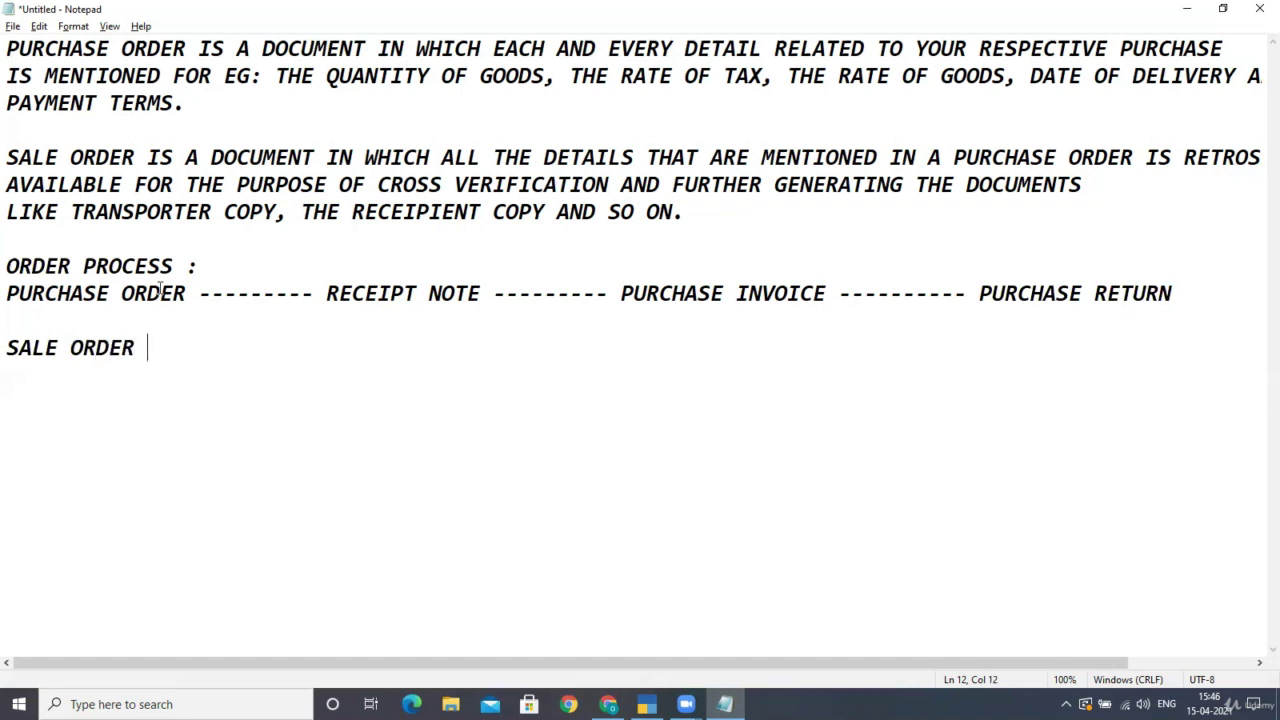
pyautogui.write('----------')
pyautogui.write('DEL')
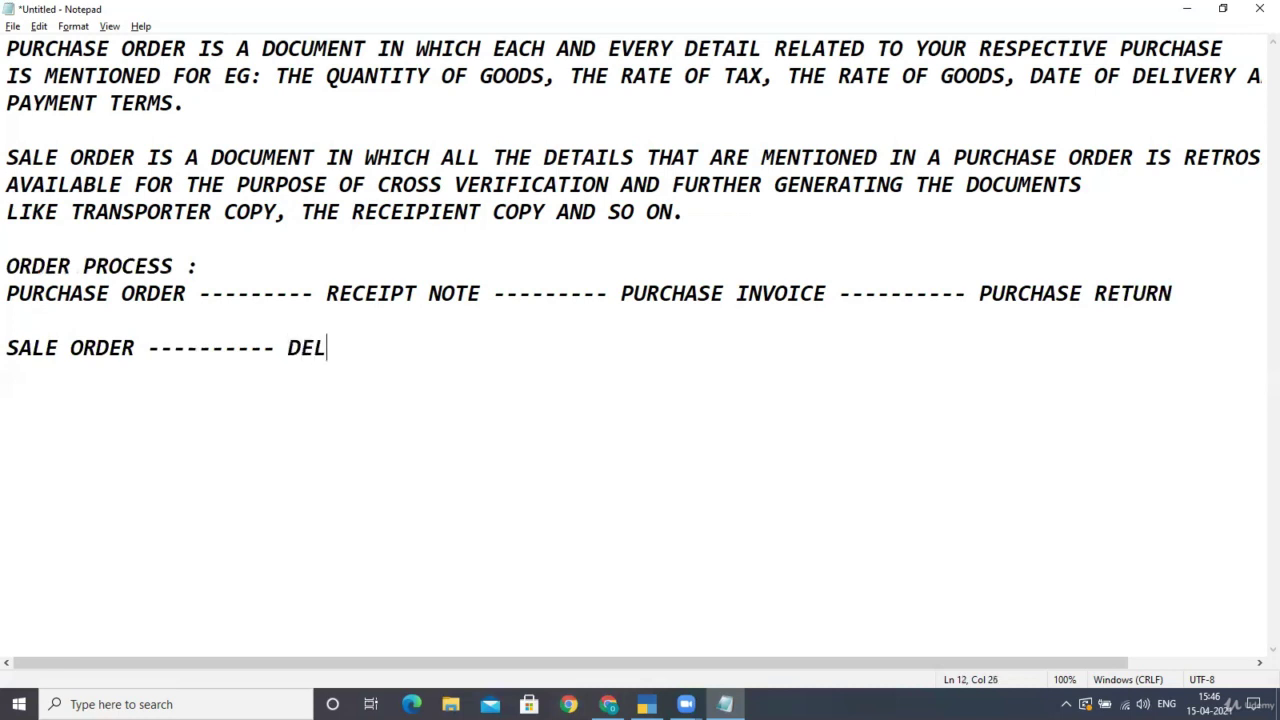
pyautogui.write('IVERY NO')
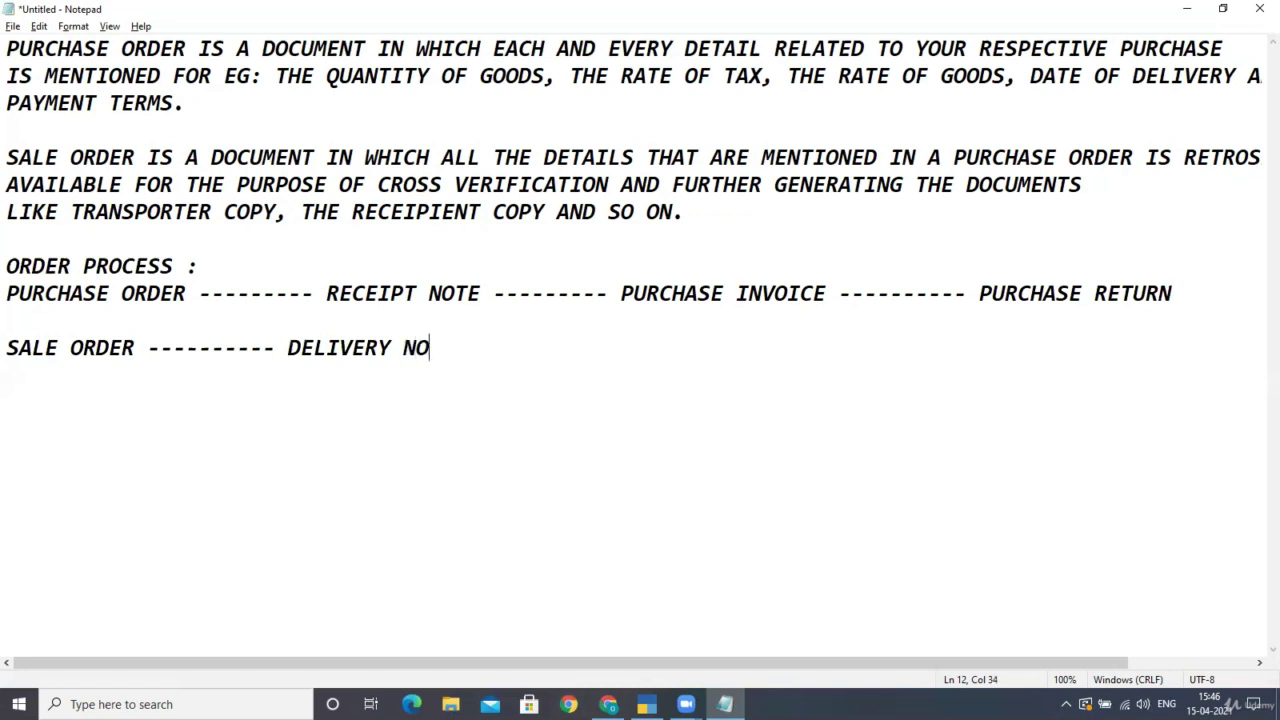
pyautogui.write('TE -------- S')
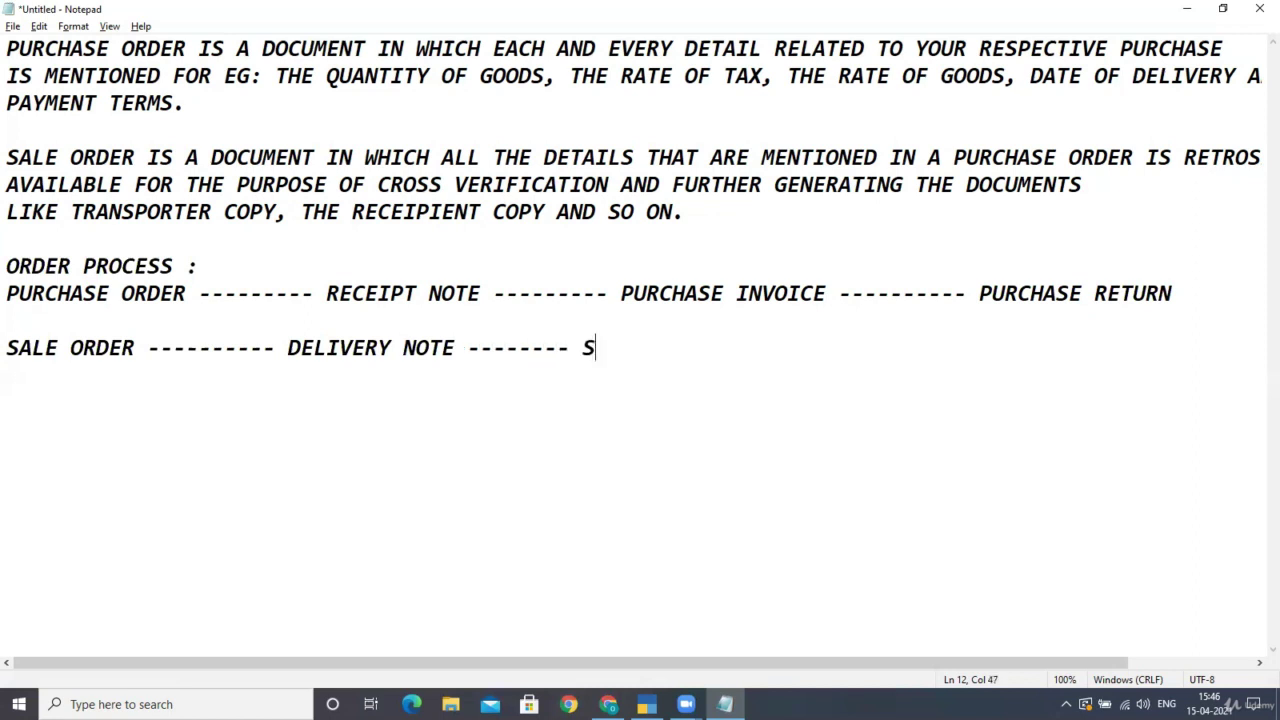
pyautogui.write('ALE INV')
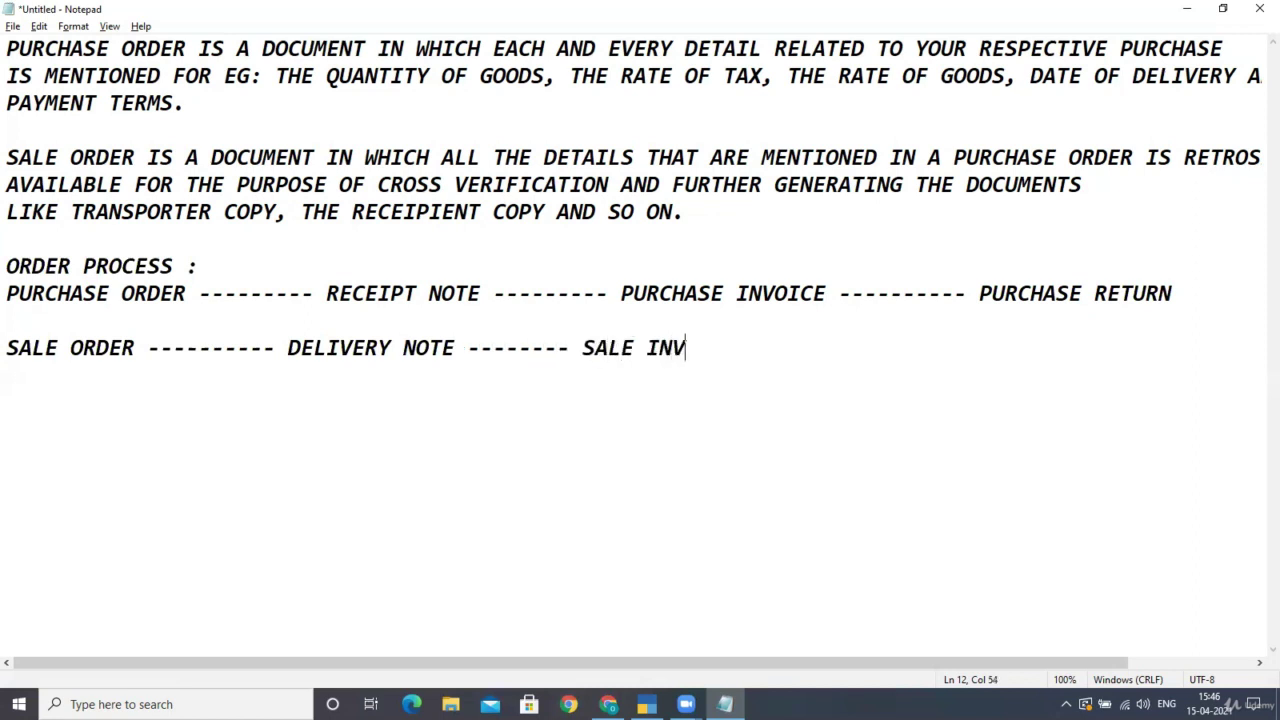
pyautogui.write('OICE --------')
pyautogui.write('- SALE ')
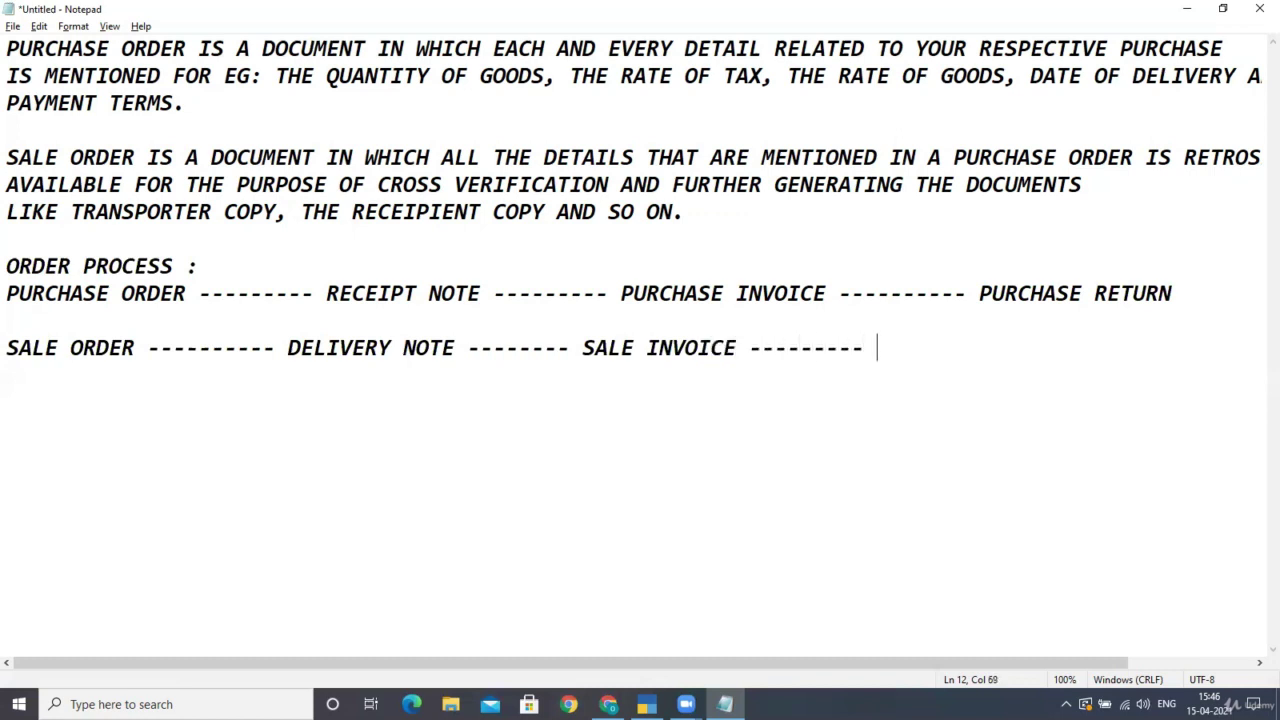
pyautogui.write('RETURN')
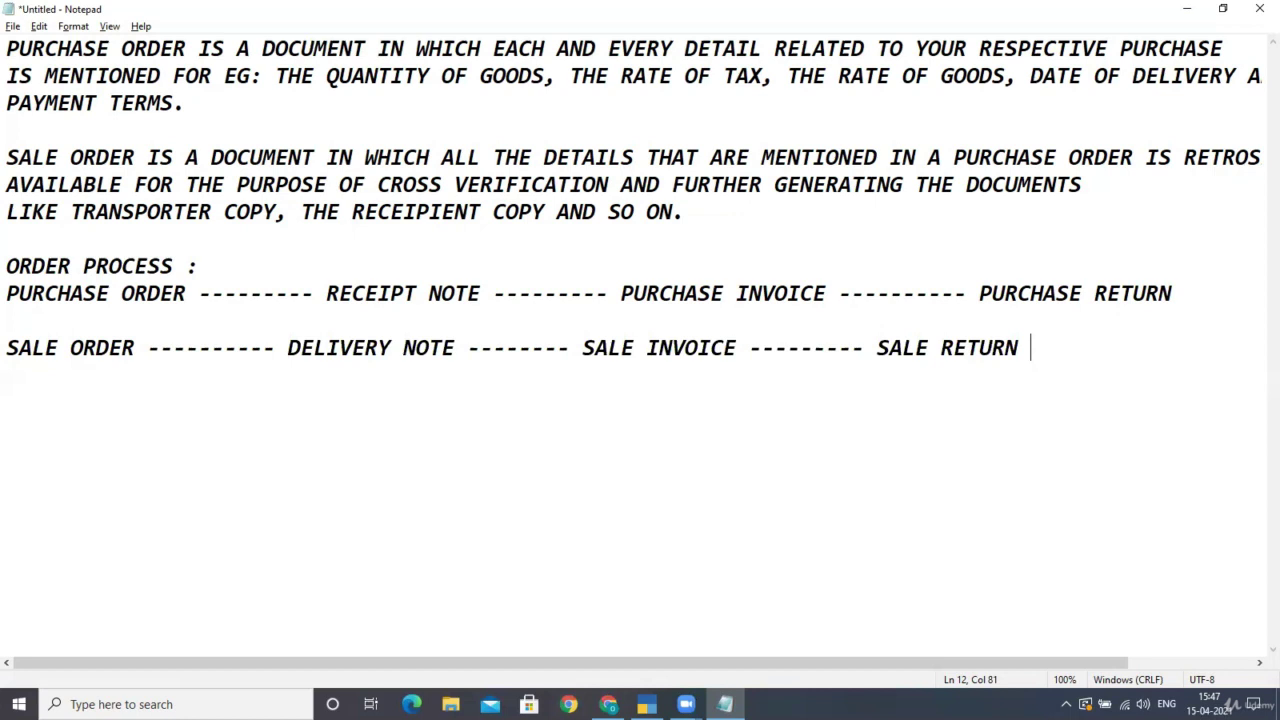
# Switch to TallyPrime and open the list of voucher types for alteration.
pyautogui.hotkey('alt', 'Tab')
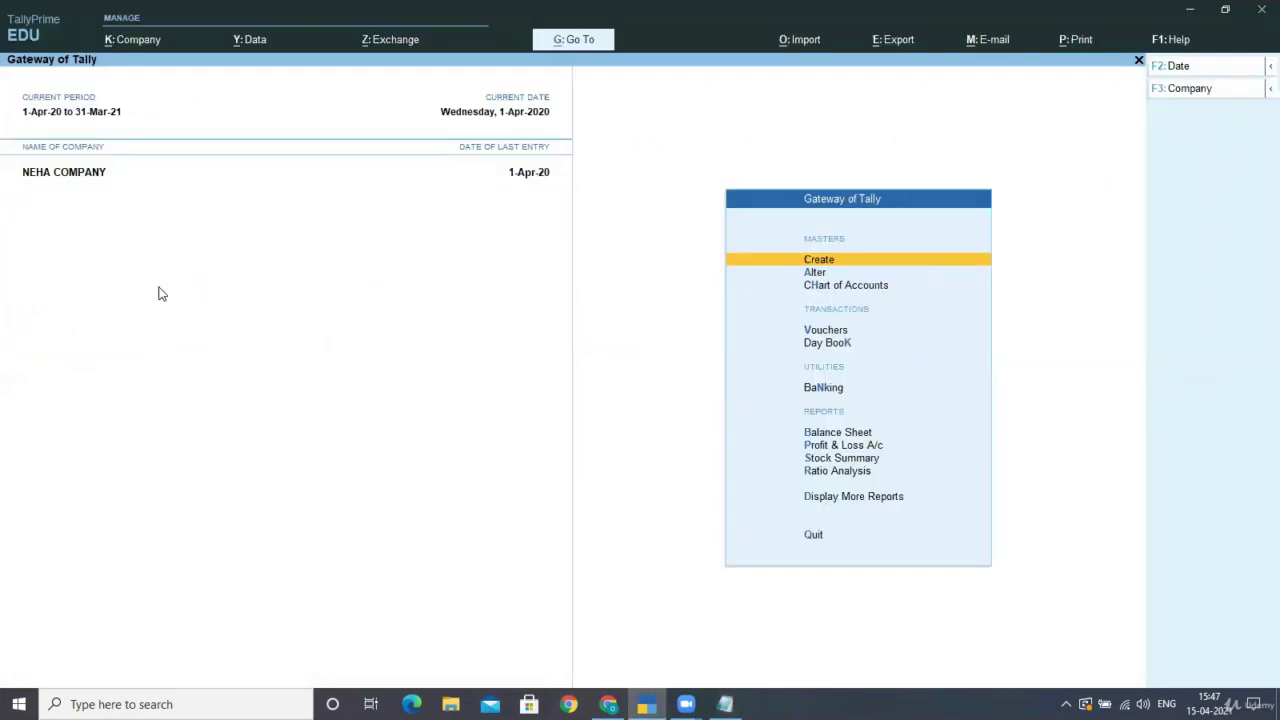
pyautogui.press('Down')
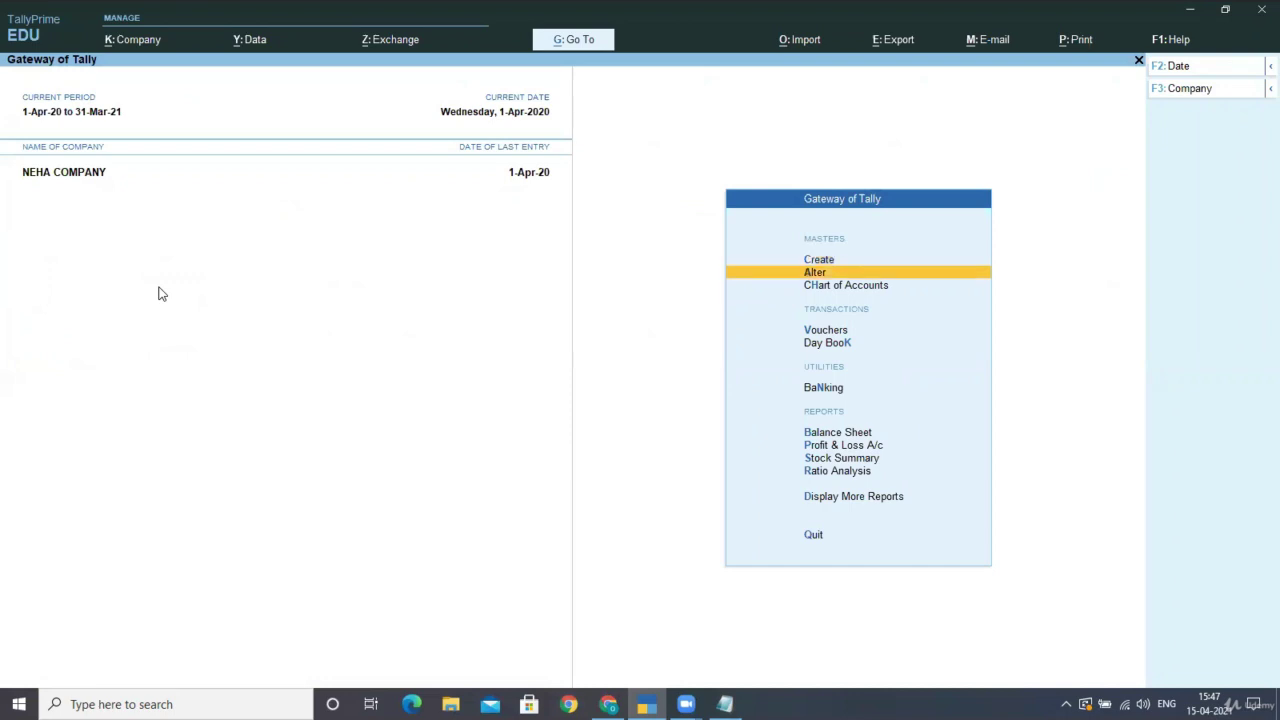
pyautogui.press('Return')
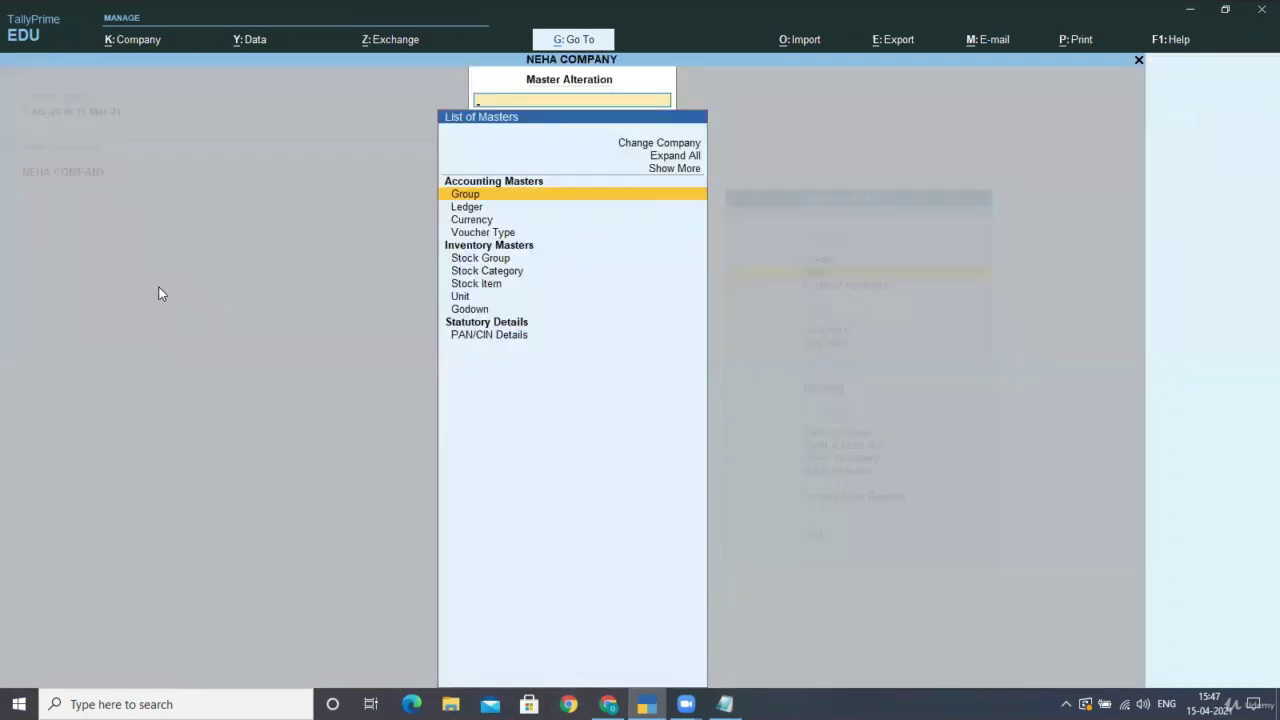
pyautogui.press('Down')
pyautogui.press('Down')
pyautogui.press('Down')
pyautogui.press('Return')
# Activate the Receipt Note voucher type by setting its activation option to Yes, and save the alteration.
pyautogui.press('Down')
pyautogui.press('Down')
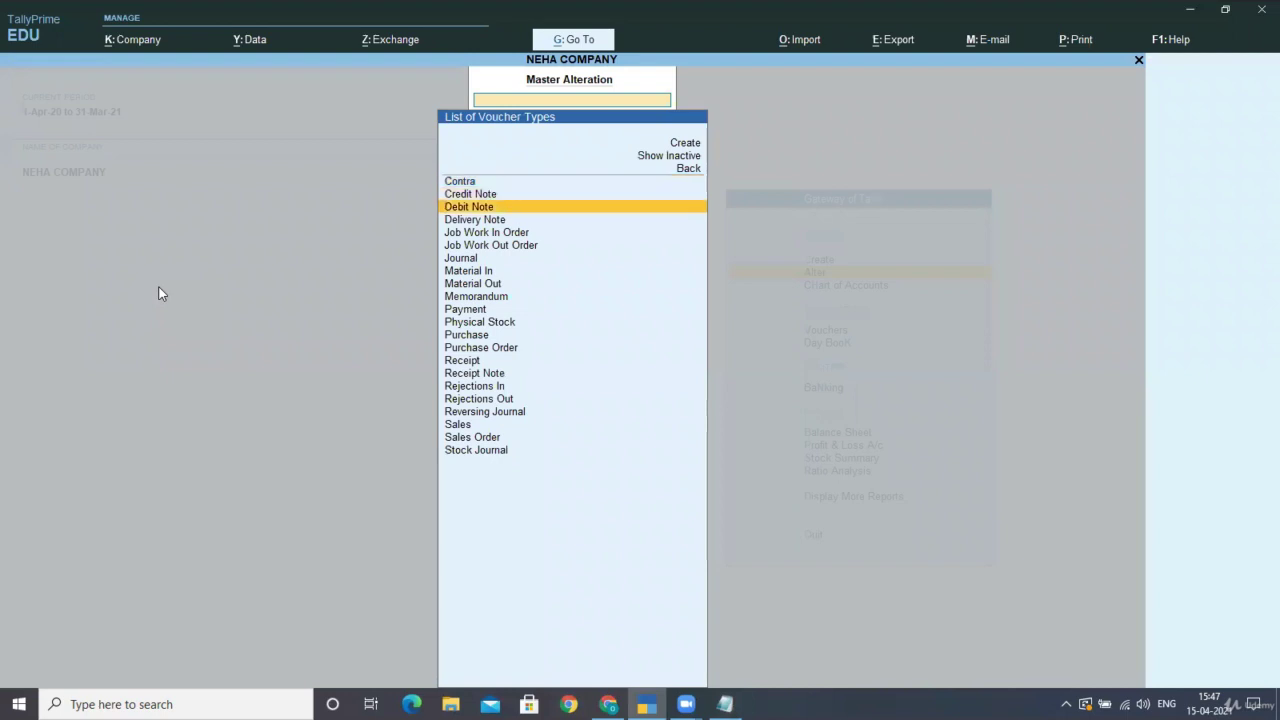
pyautogui.press('Down')
pyautogui.press('Down')
pyautogui.press('Down')
pyautogui.press('Down')
pyautogui.press('Down')
pyautogui.press('Down')
pyautogui.press('Down')
pyautogui.press('Down')
pyautogui.press('Down')
pyautogui.press('Down')
pyautogui.press('Down')
pyautogui.press('Down')
pyautogui.press('Down')
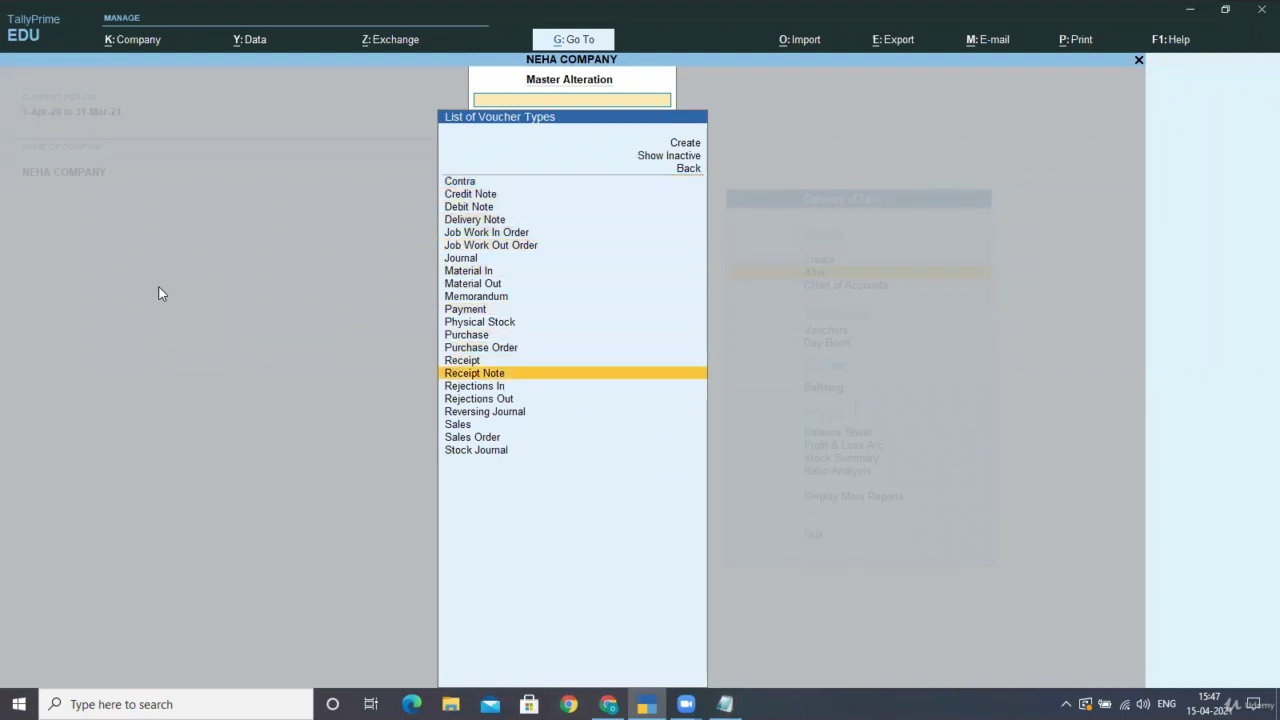
pyautogui.press('Return')
pyautogui.press('Return')
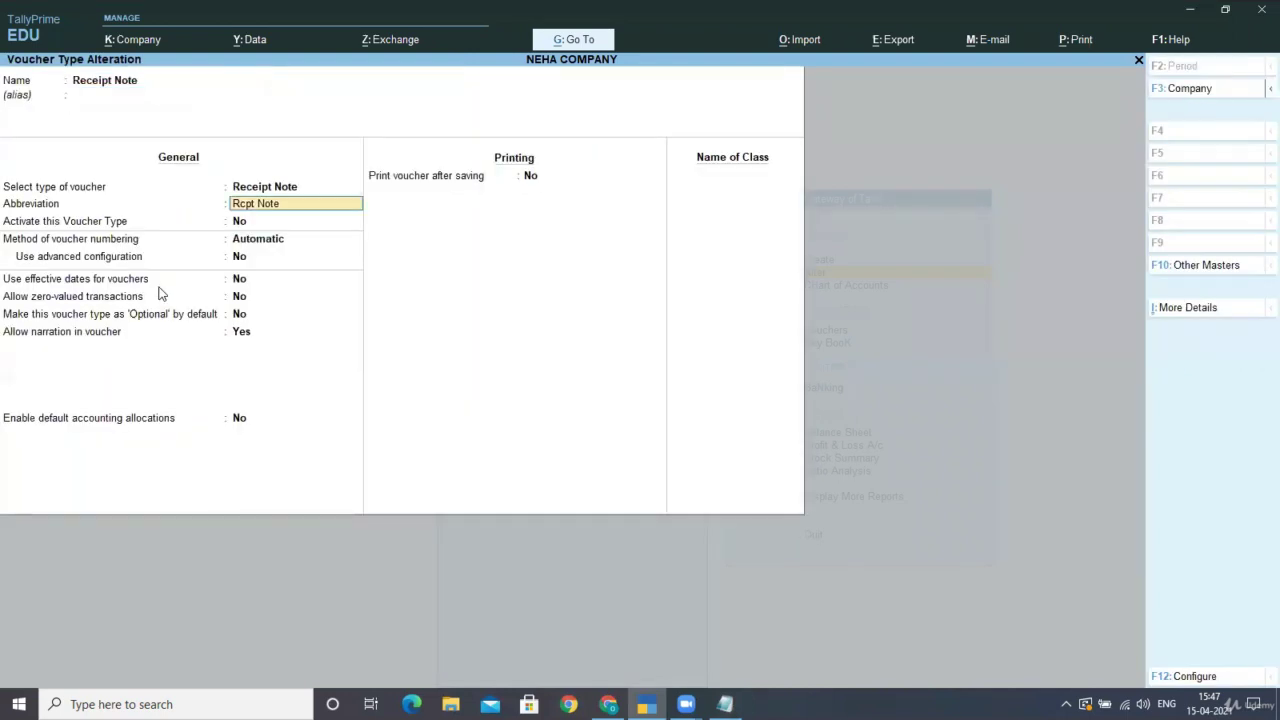
pyautogui.press('Return')
pyautogui.write('YES')
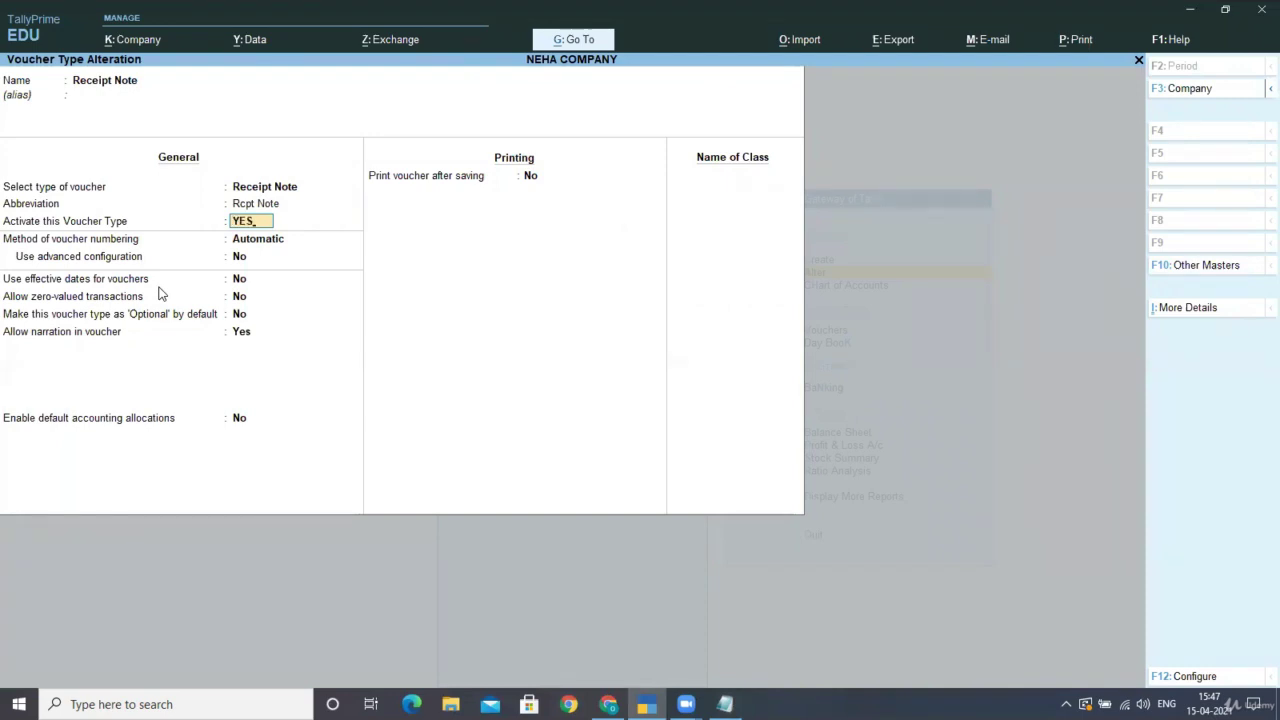
pyautogui.hotkey('ctrl', 'a')
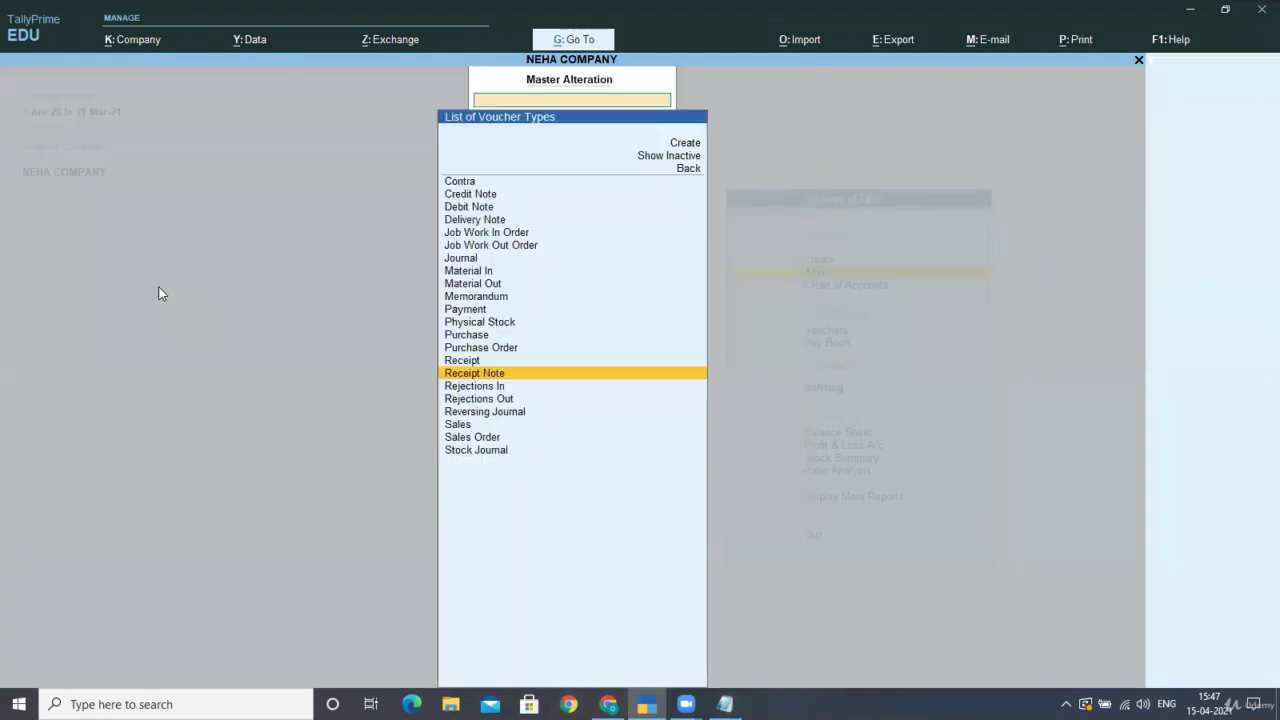
# Filter the voucher types by "D" and highlight Delivery Note for alteration.
pyautogui.press('Down')
pyautogui.press('Down')
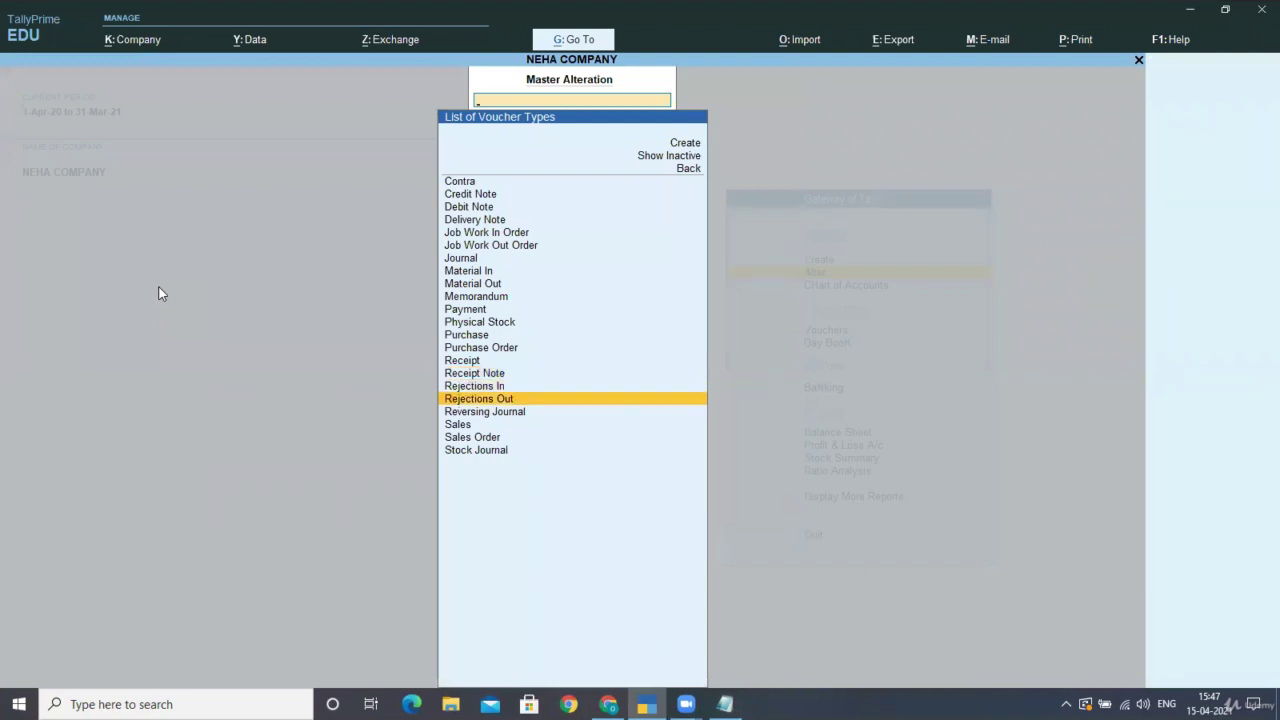
pyautogui.write('D')
pyautogui.press('Down')
pyautogui.press('Down')
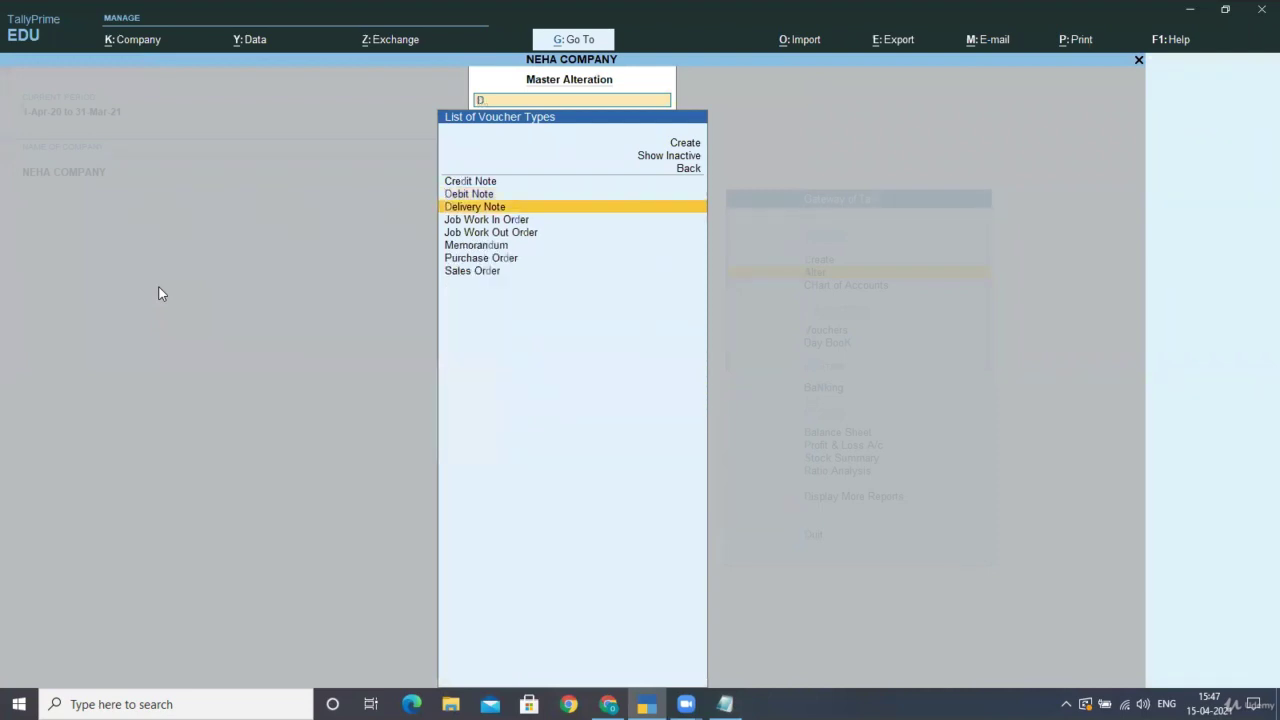
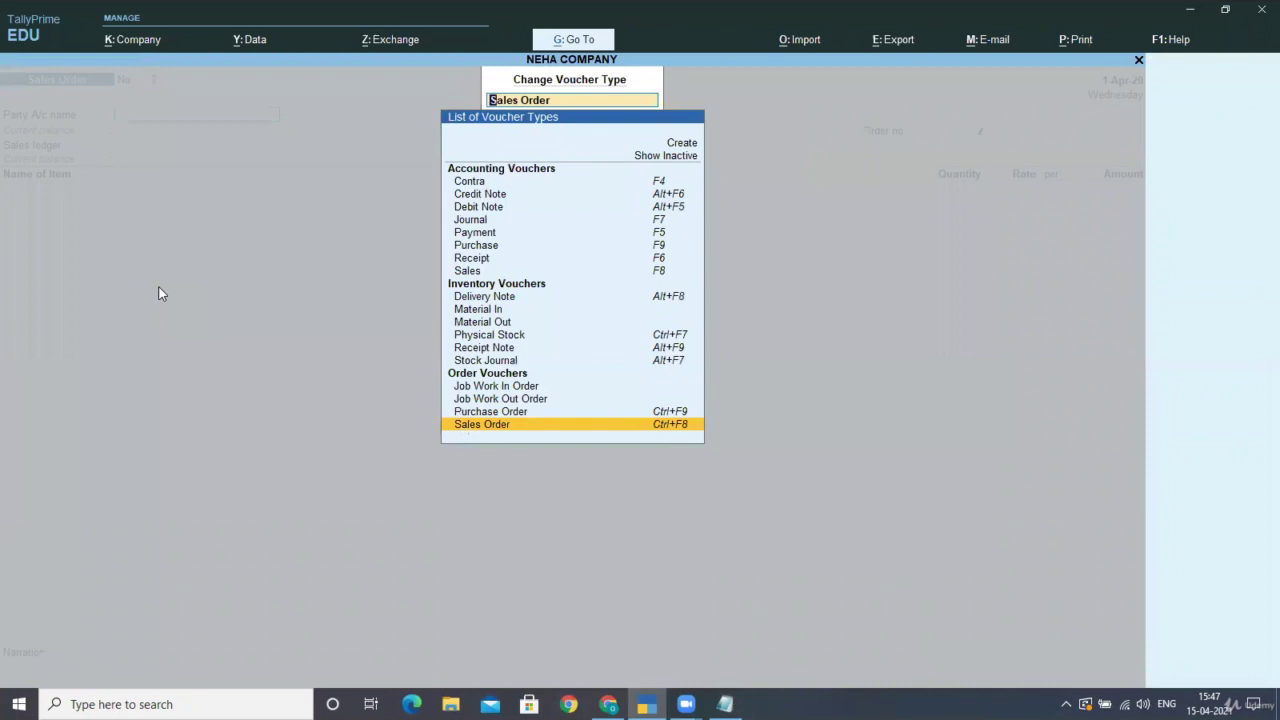
# Change the voucher type from Sales Order to Receipt Note and leave its reference number blank.
pyautogui.press('Up')
pyautogui.press('Up')
pyautogui.press('Up')
pyautogui.press('Up')
pyautogui.press('Up')
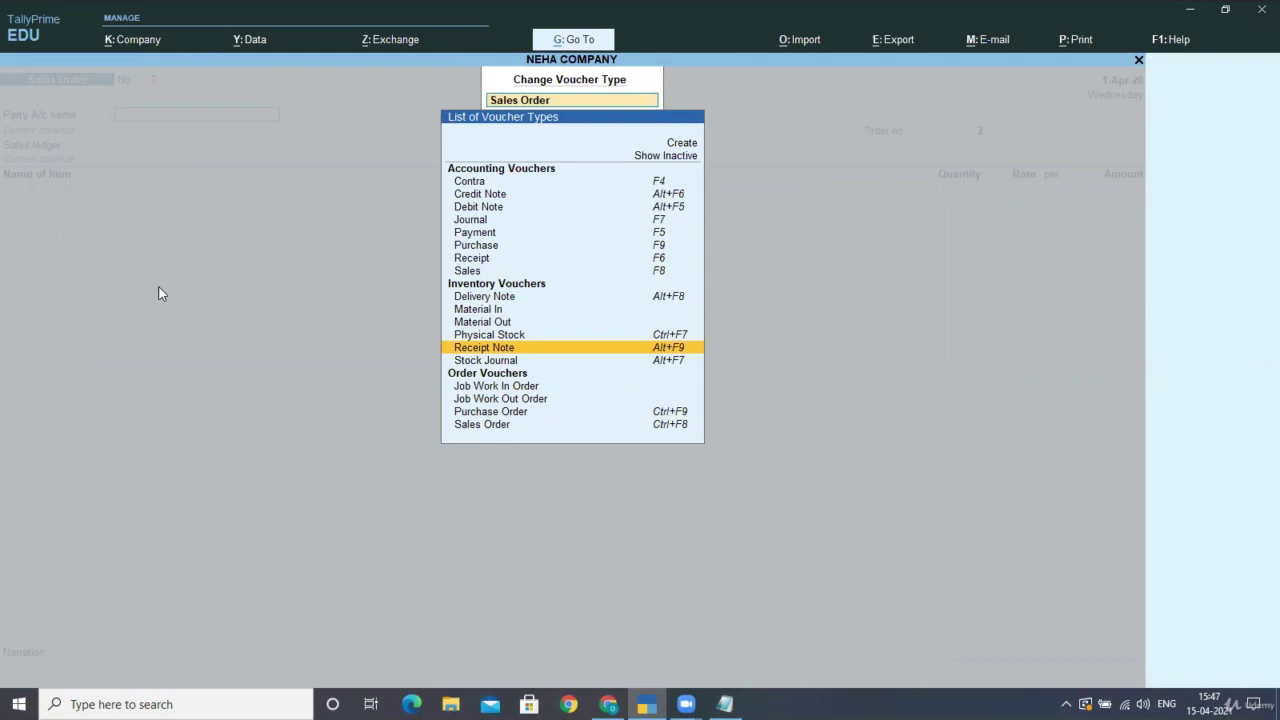
pyautogui.press('Return')
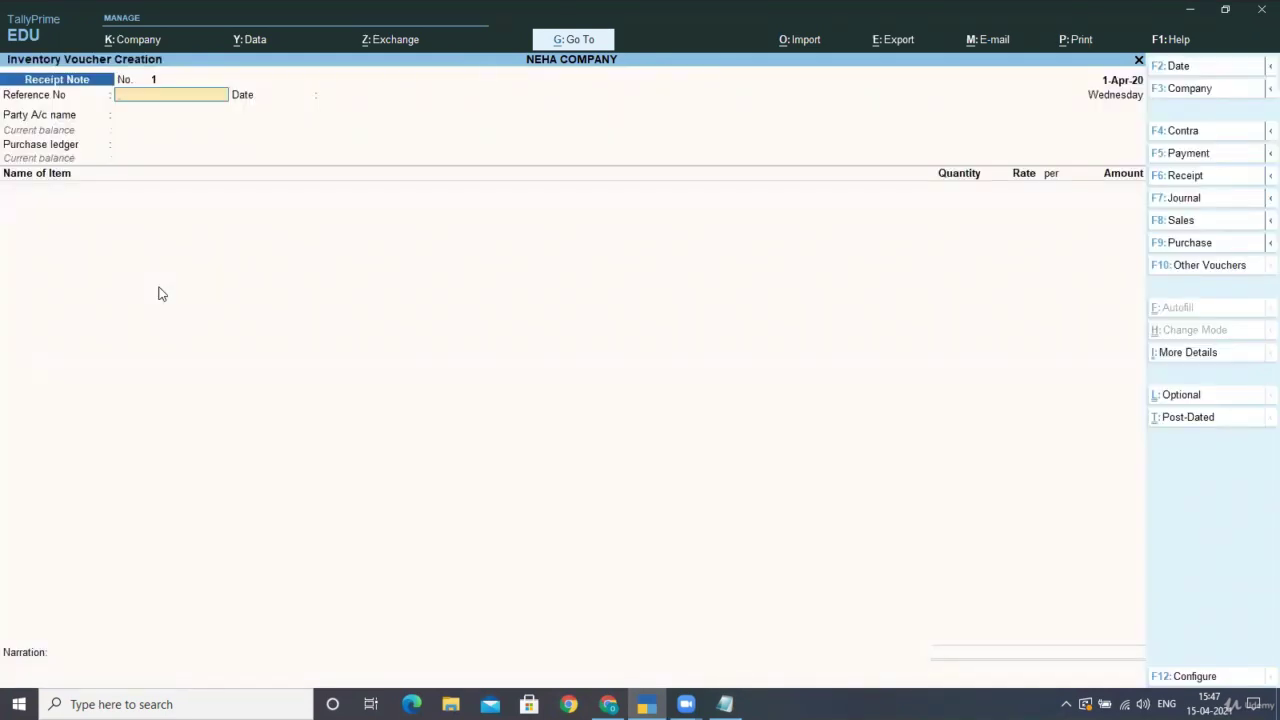
pyautogui.press('Return')
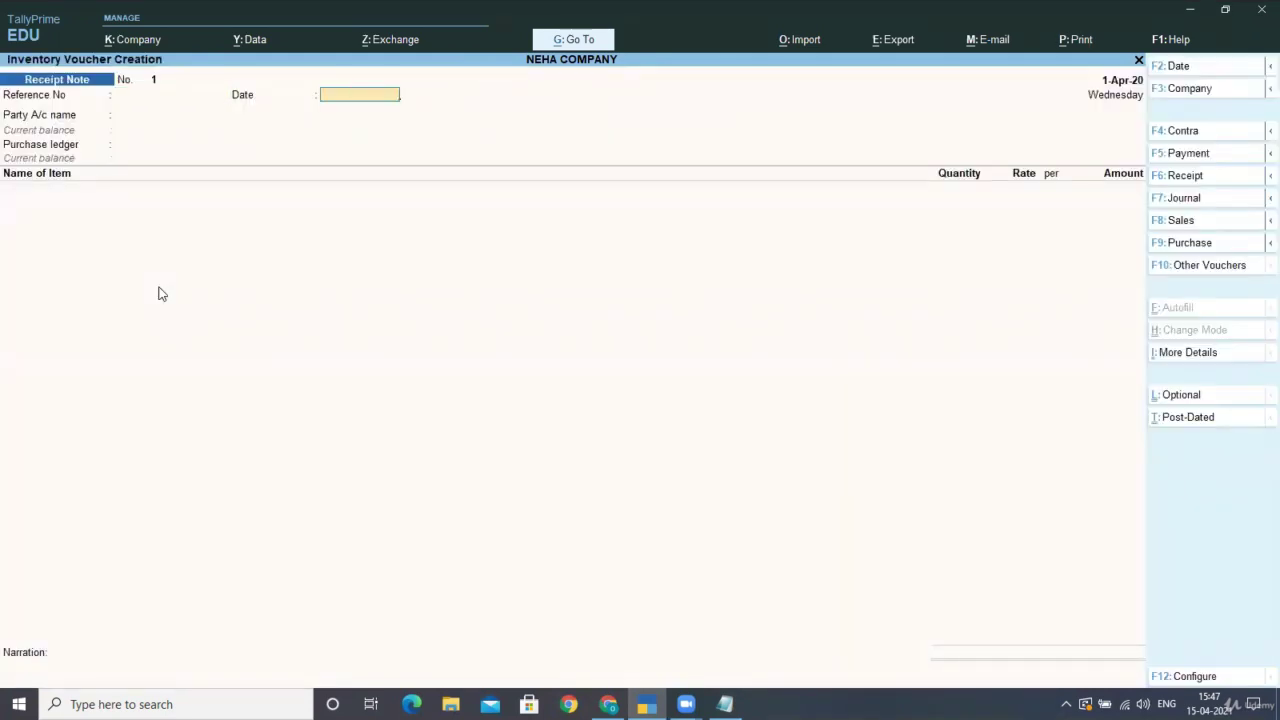
# Date the receipt note's reference 1-Apr-20, choose DRISHTI ENTERPRISES as party and link its existing purchase order.
pyautogui.write('1-4-20')
pyautogui.press('Return')
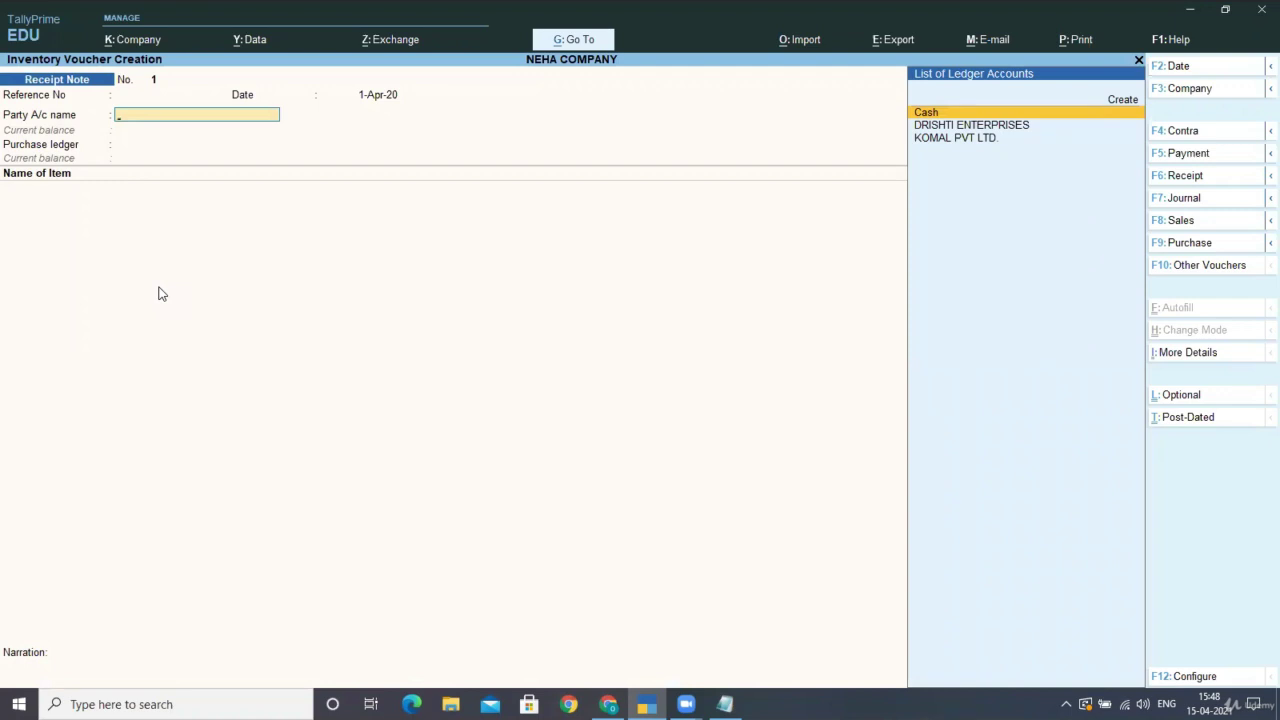
pyautogui.press('Down')
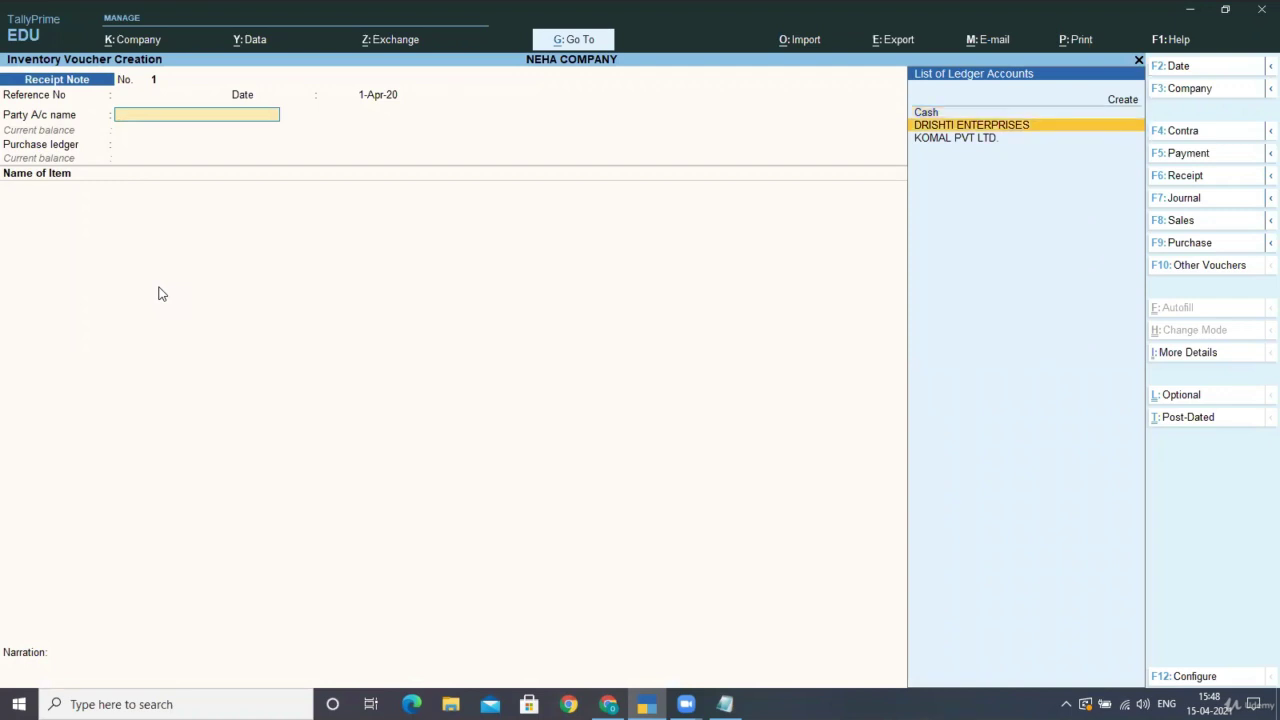
pyautogui.press('Return')
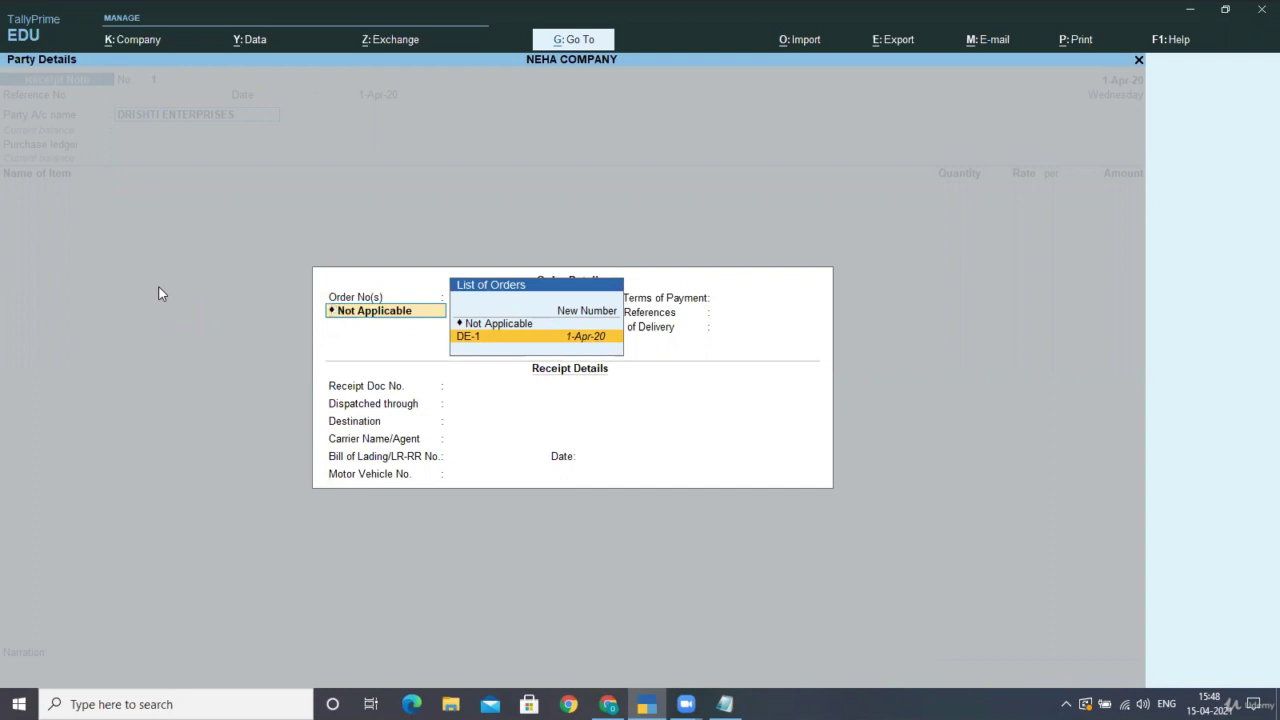
pyautogui.press('Return')
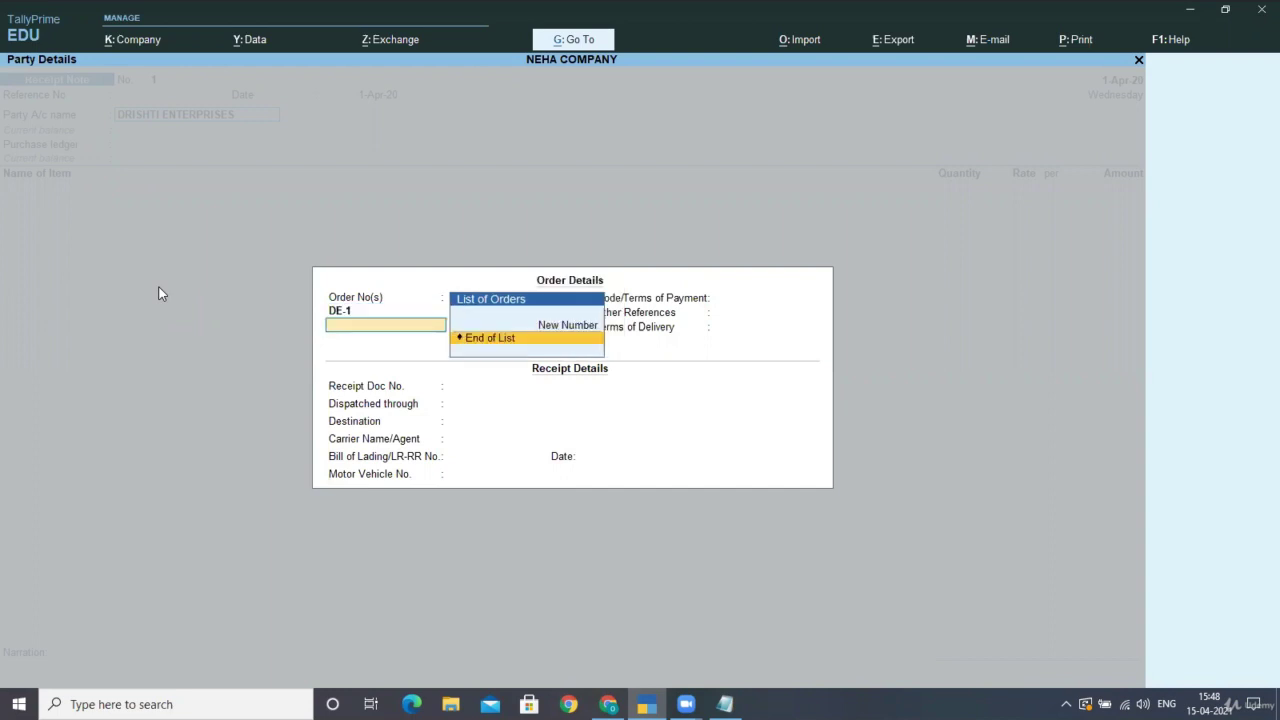
pyautogui.press('Return')
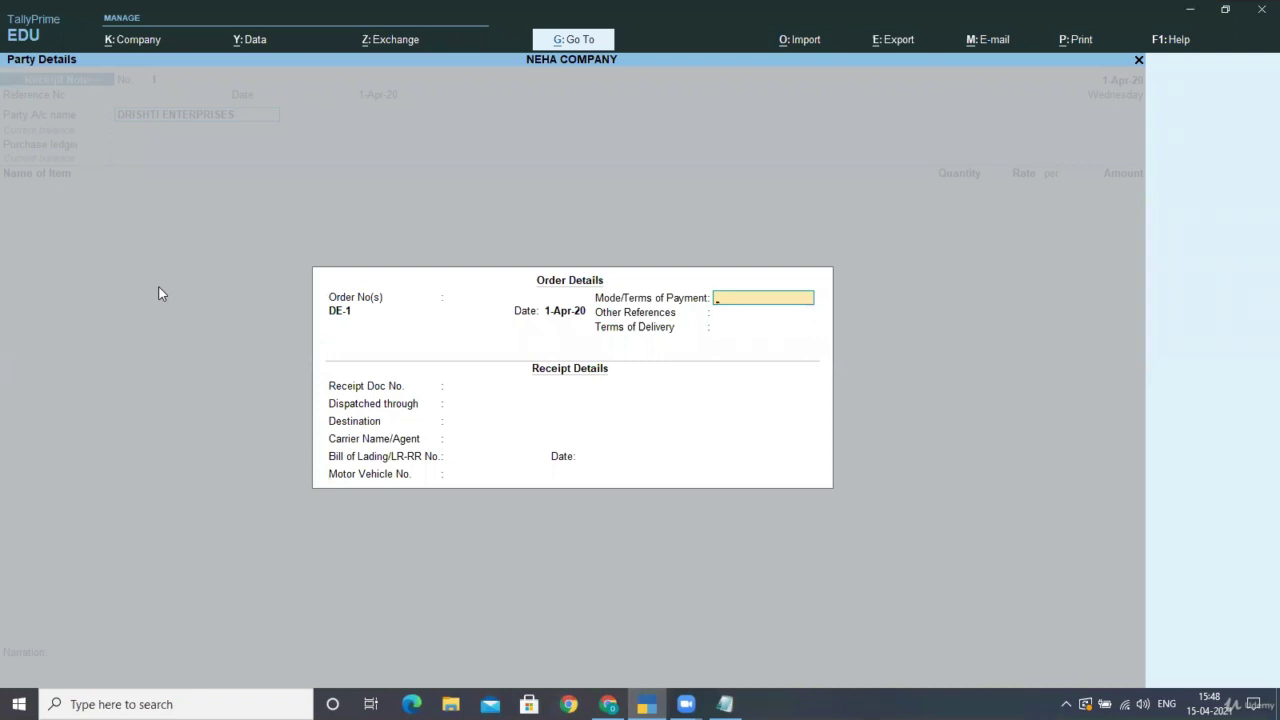
# Leave the payment and delivery terms blank and set the receipt document number to 123.
pyautogui.press('Return')
pyautogui.press('Return')
pyautogui.press('Return')
pyautogui.press('Return')
pyautogui.press('Return')
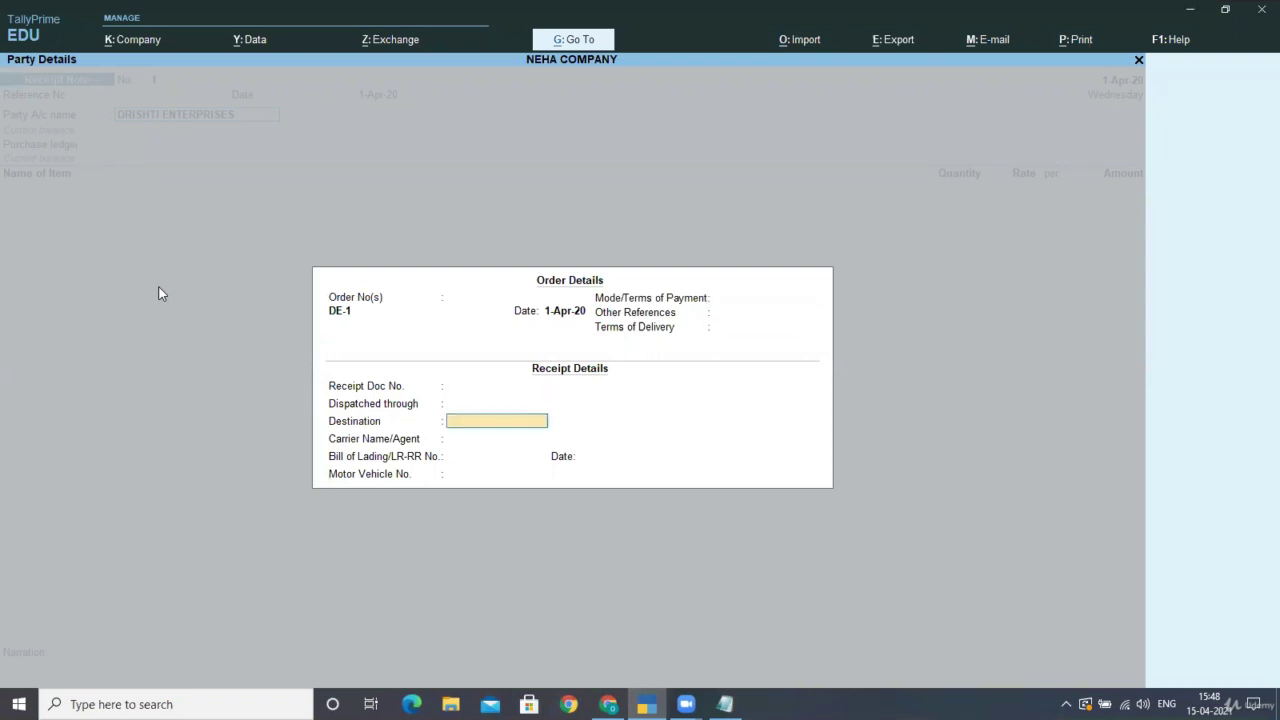
pyautogui.press('BackSpace')
pyautogui.press('BackSpace')
pyautogui.write('123')
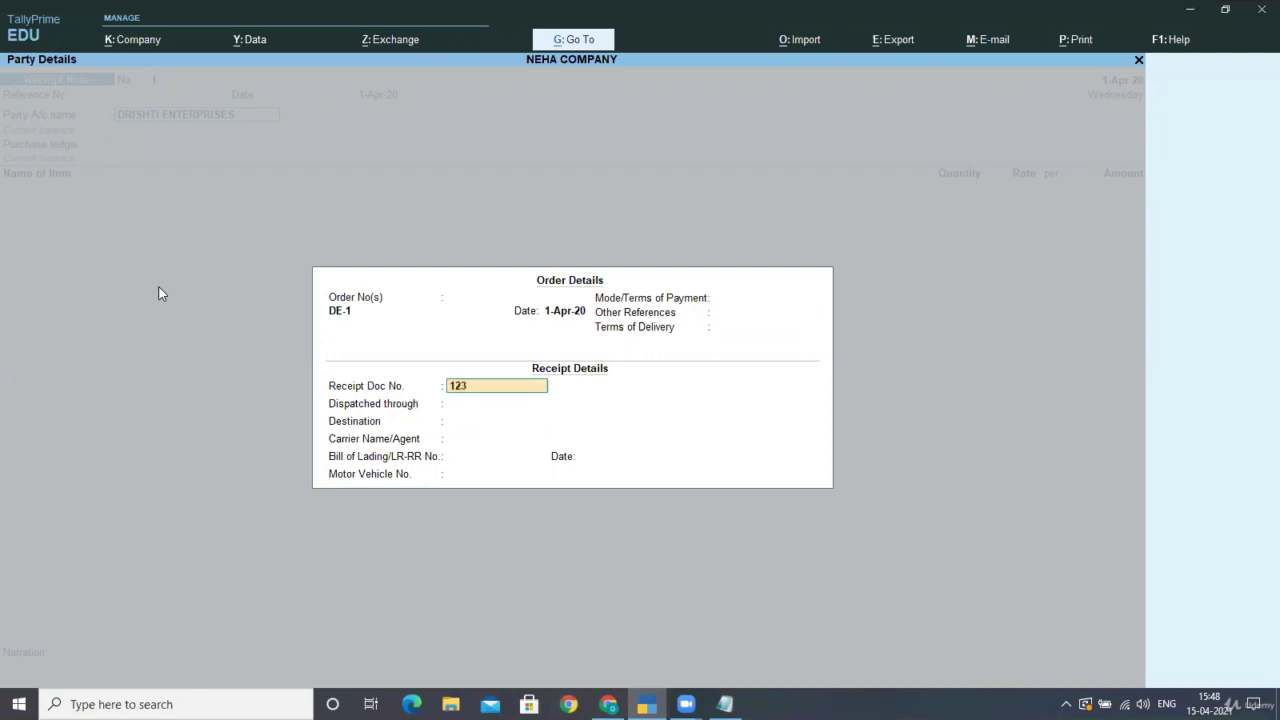
pyautogui.press('Return')
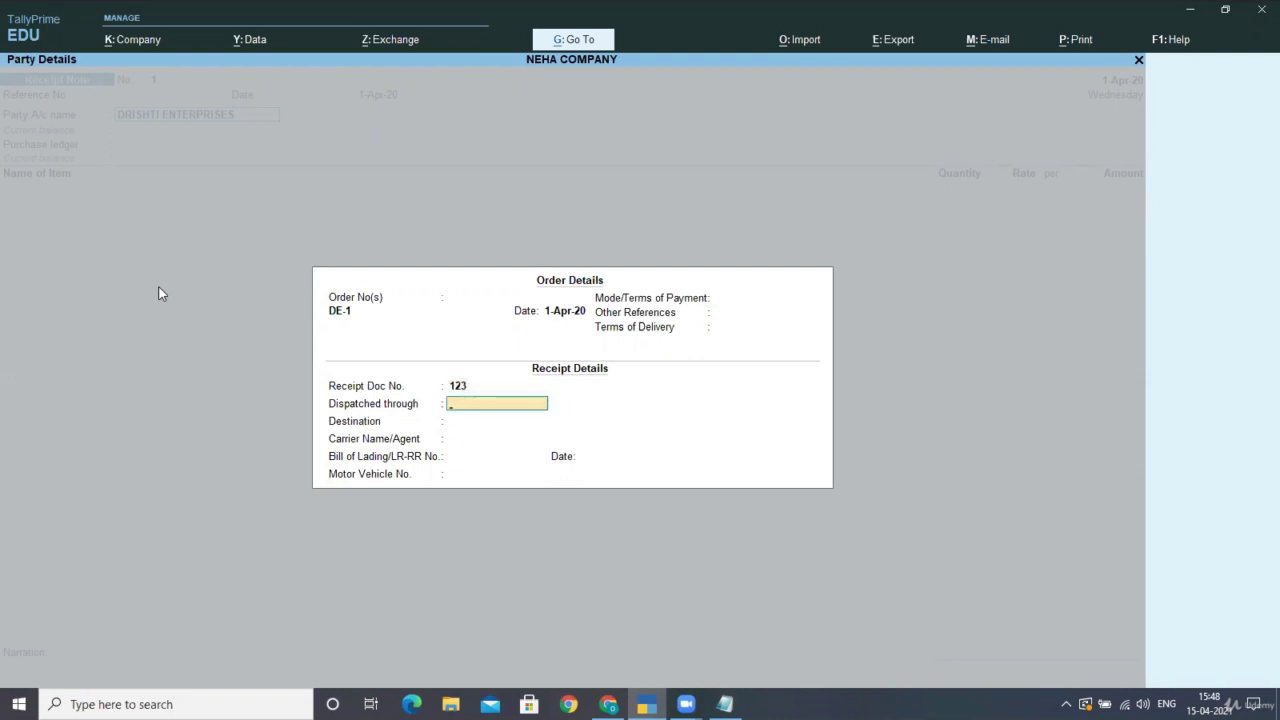
# Set the dispatch mode to TRUCK, leave the remaining receipt details blank and accept the supplier's party details.
pyautogui.write('TRUCK')
pyautogui.press('Return')
pyautogui.press('Return')
pyautogui.press('Return')
pyautogui.press('Return')
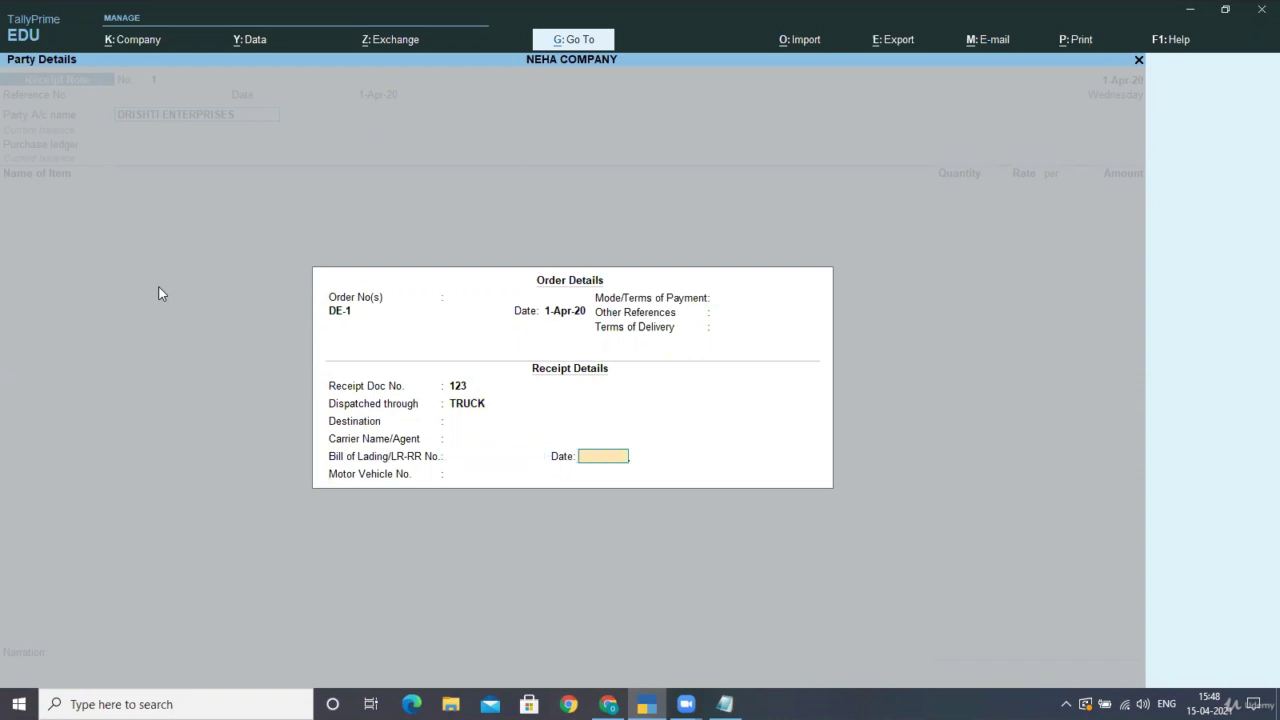
pyautogui.press('Return')
pyautogui.press('Return')
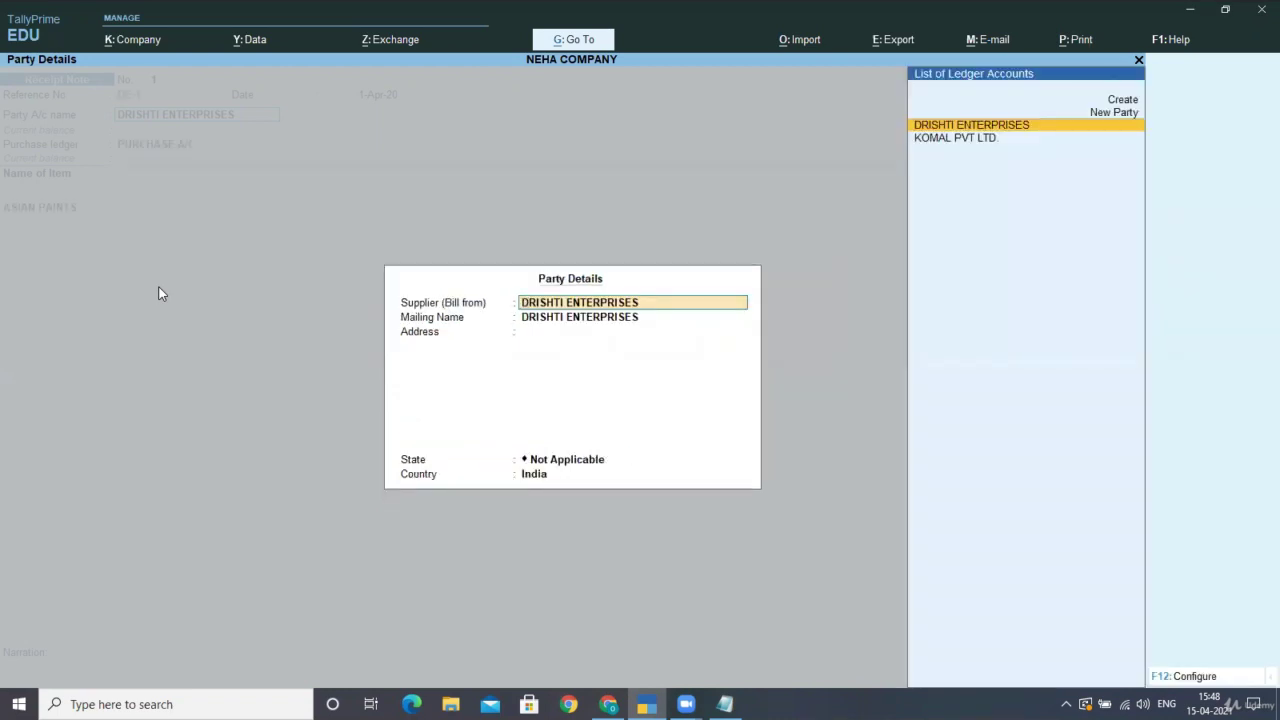
pyautogui.hotkey('ctrl', 'a')
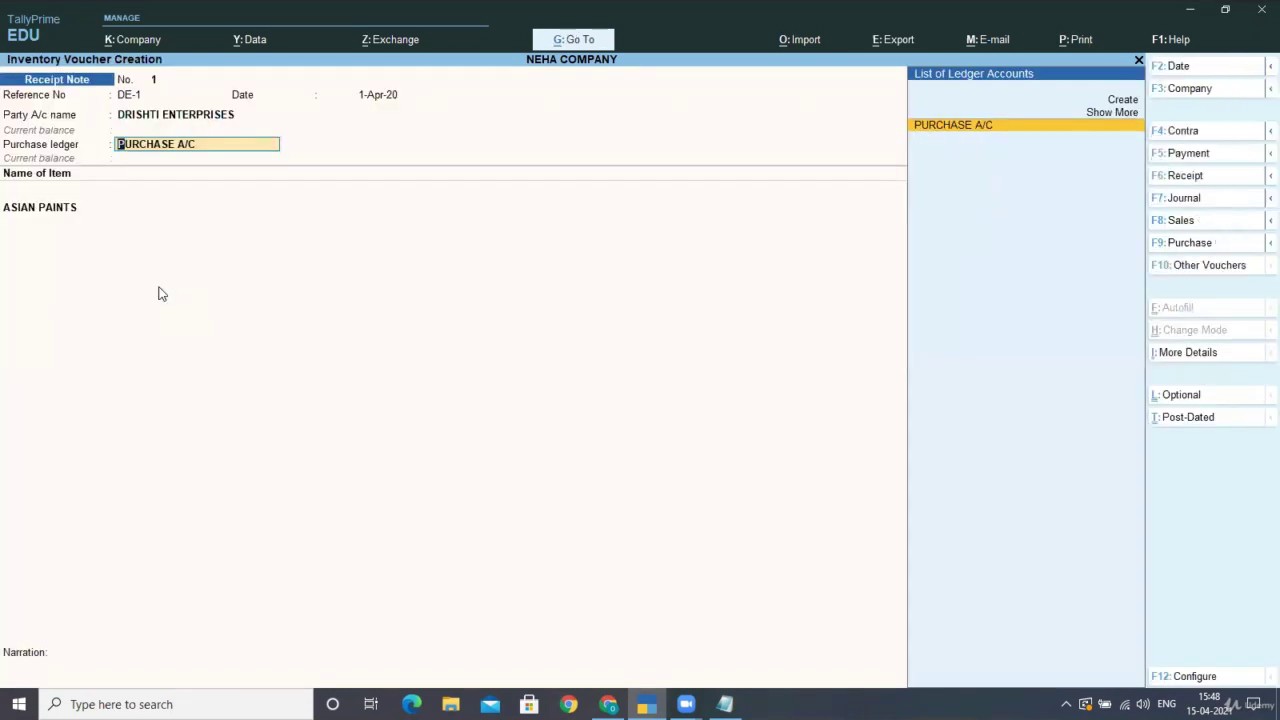
# Keep PURCHASE A/C as purchase ledger, accept the ASIAN PAINTS allocation with its proposed tracking number, and save the receipt note.
pyautogui.press('Return')
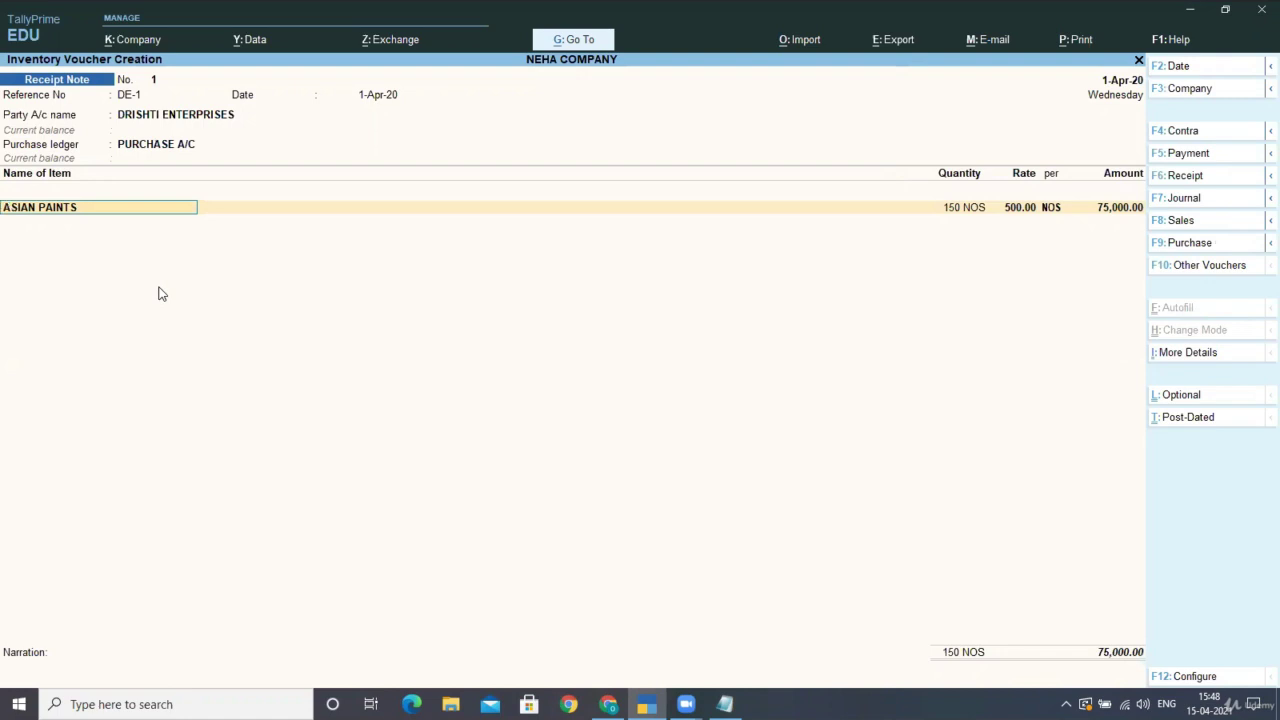
pyautogui.press('Return')
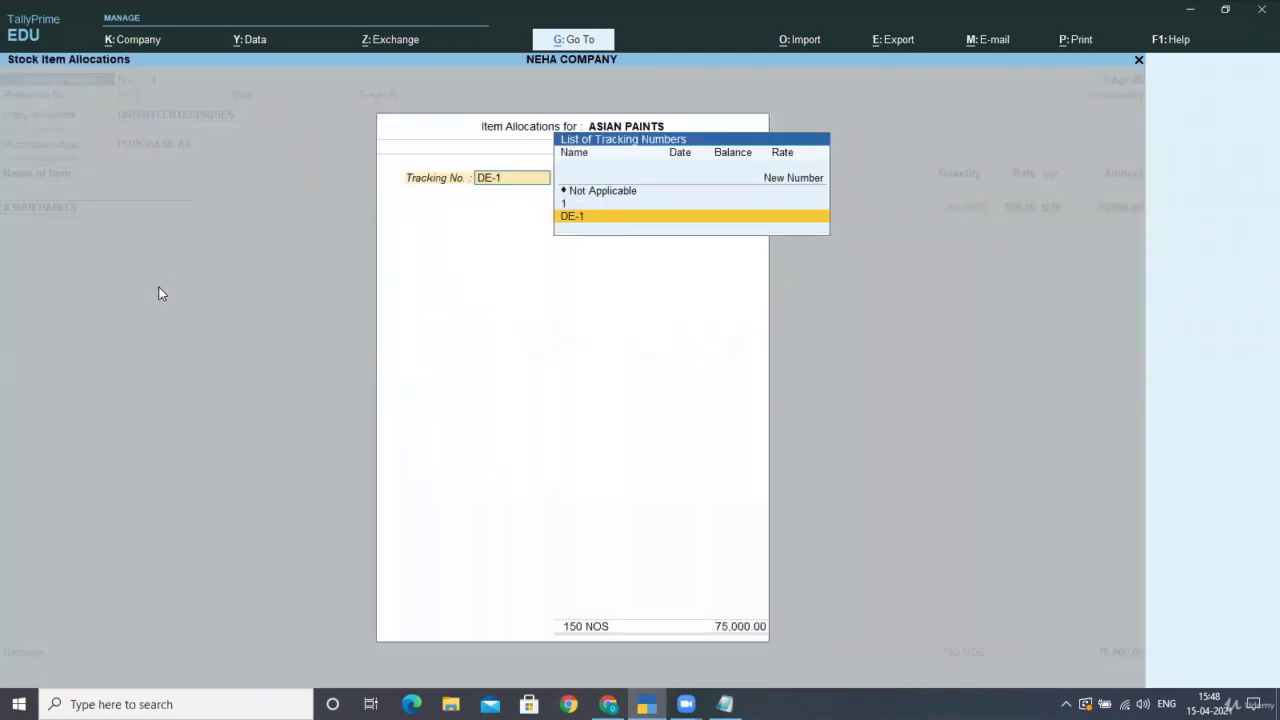
pyautogui.press('Return')
pyautogui.press('Return')
pyautogui.press('Return')
pyautogui.press('Return')
pyautogui.press('Return')
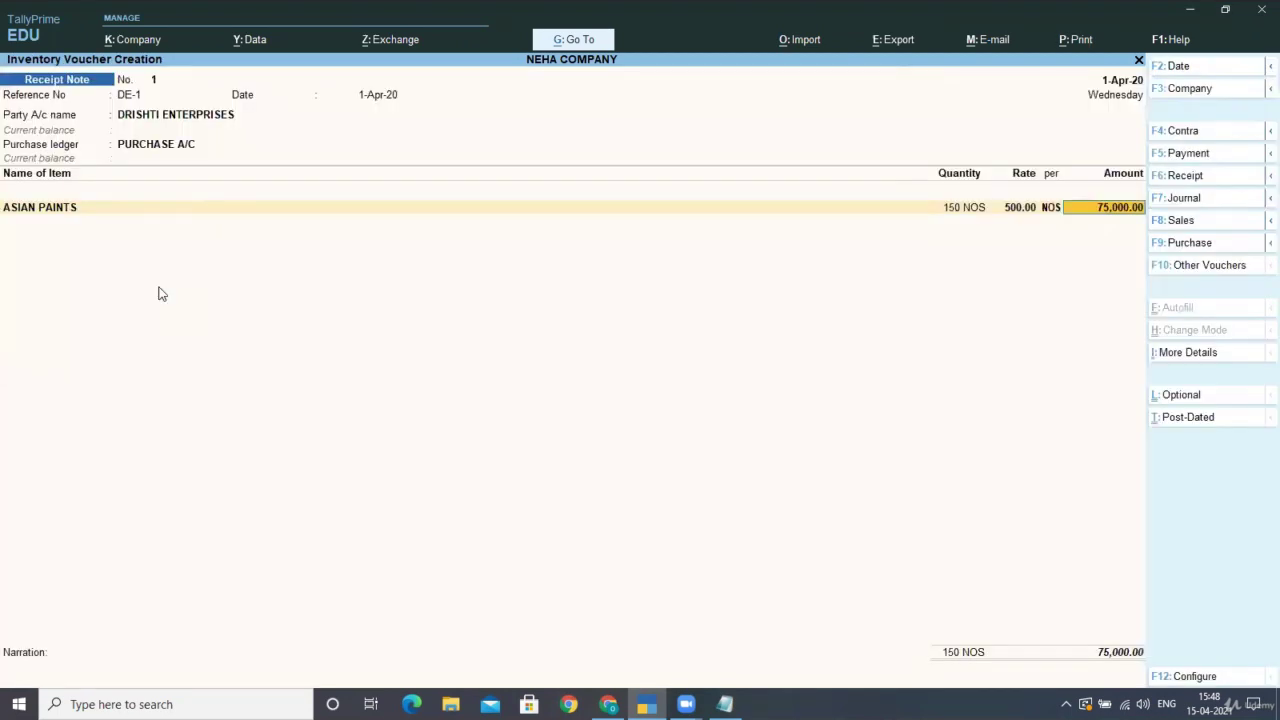
pyautogui.hotkey('ctrl', 'a')
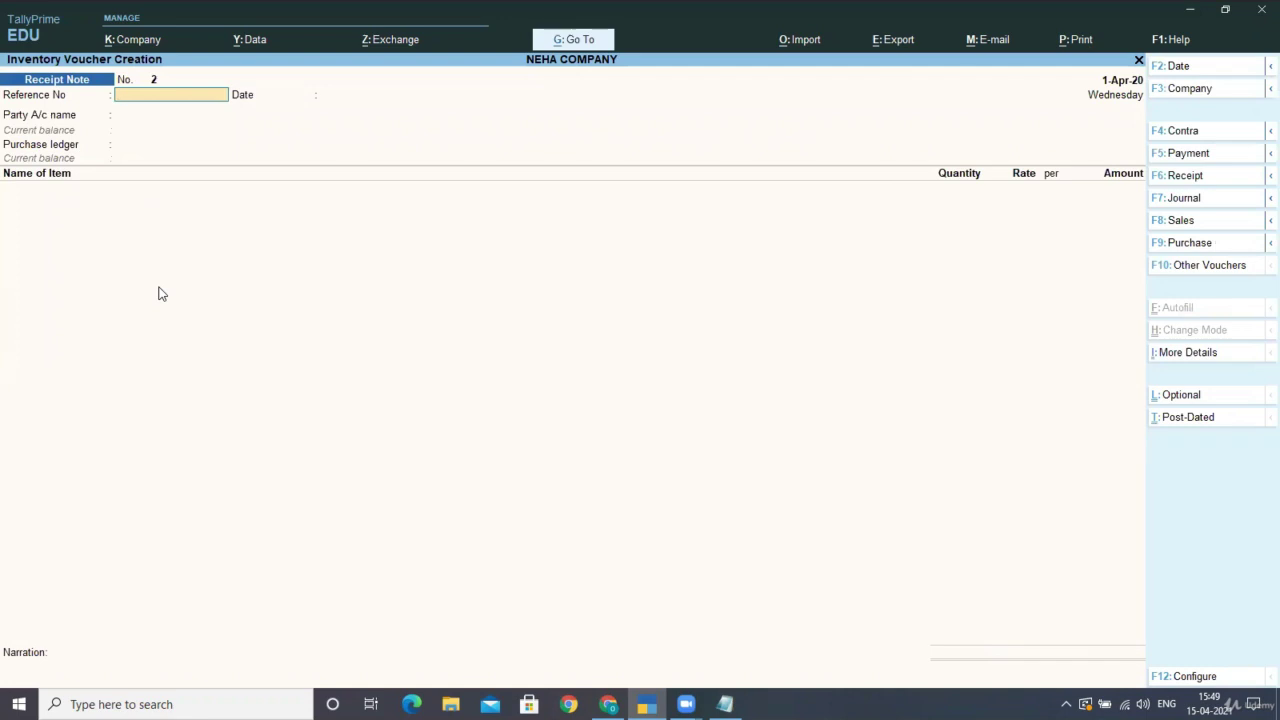
# Quit voucher entry and open the Statements of Inventory among the additional reports.
pyautogui.press('Escape')
pyautogui.press('y')
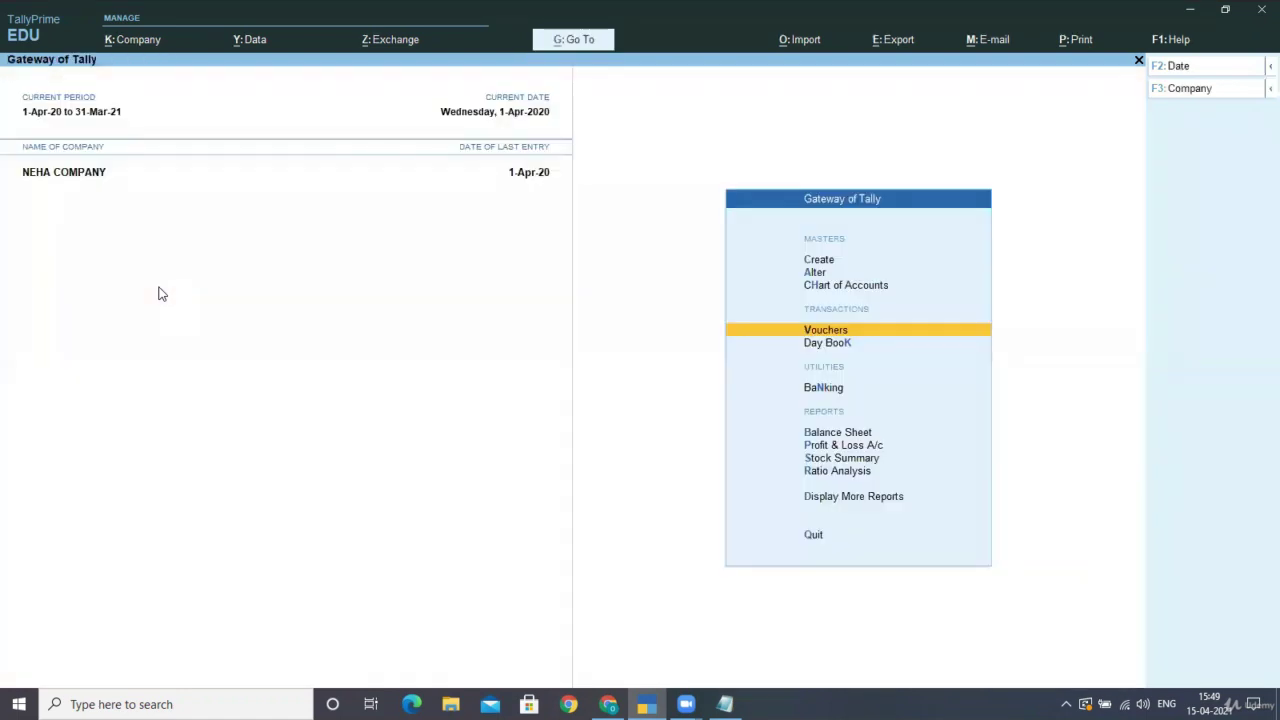
pyautogui.press('Down')
pyautogui.press('Down')
pyautogui.press('Down')
pyautogui.press('Down')
pyautogui.press('Down')
pyautogui.press('Down')
pyautogui.press('Down')
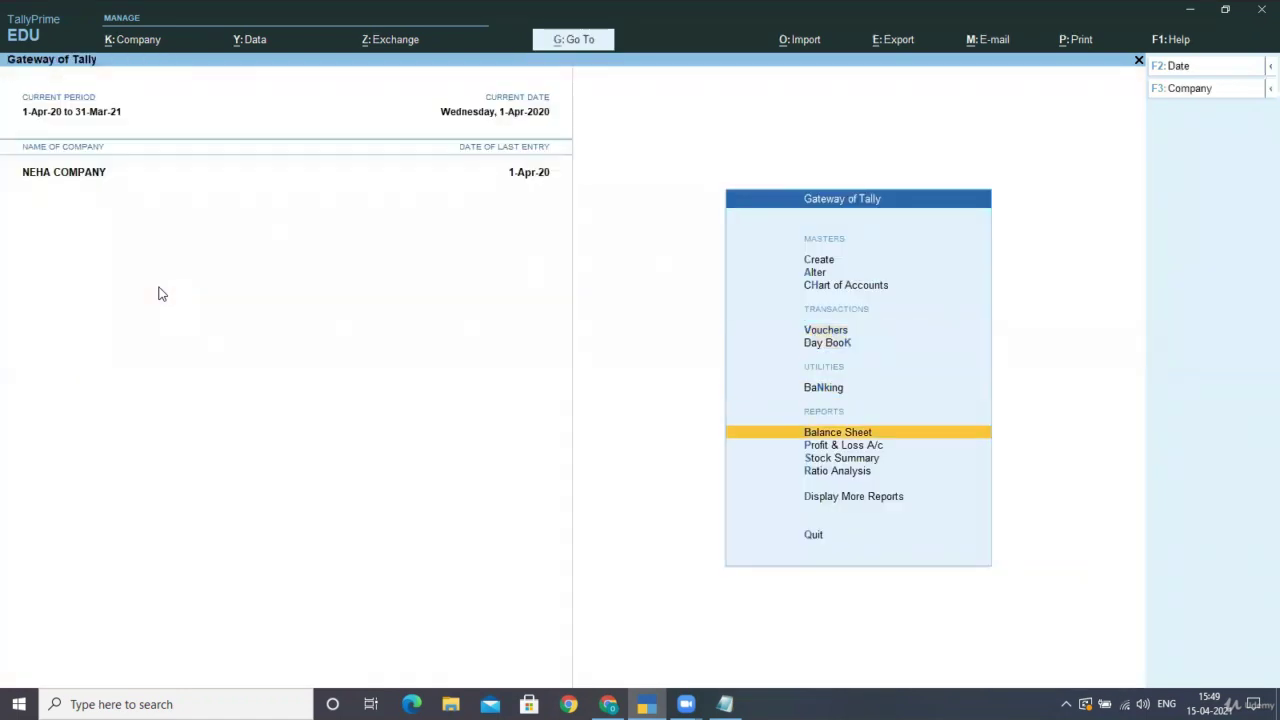
pyautogui.press('Return')
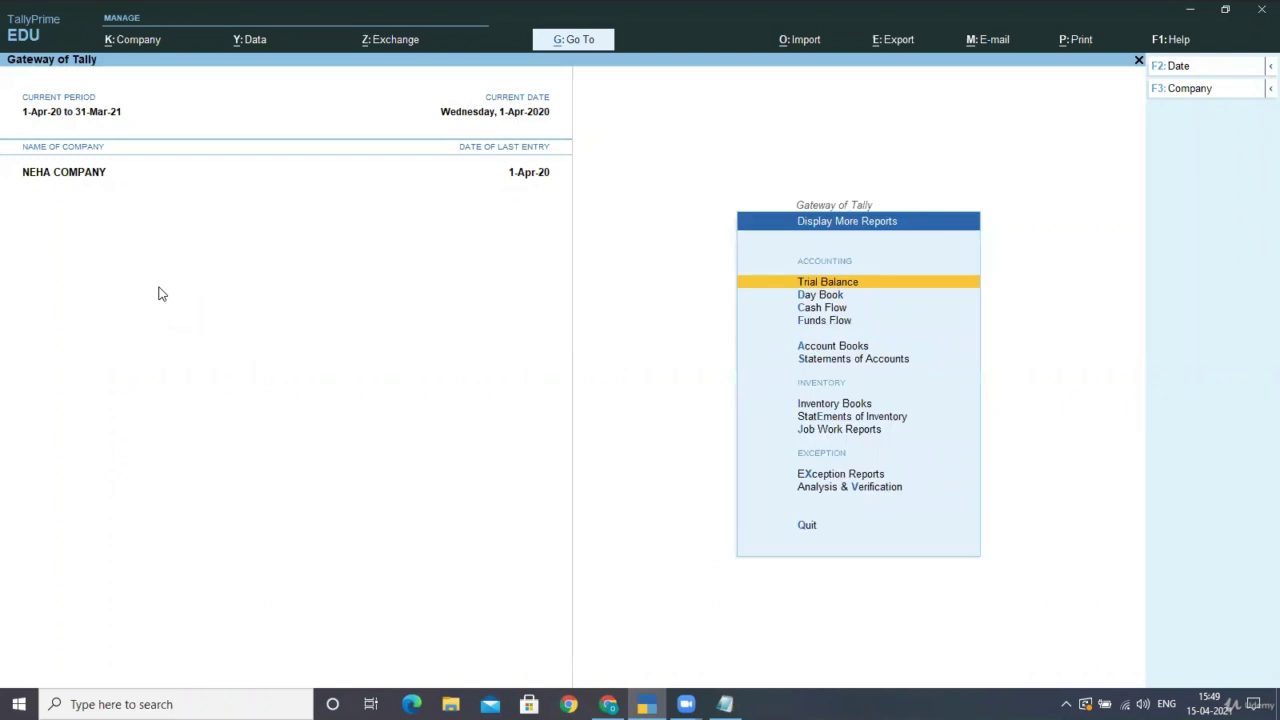
pyautogui.press('Down')
pyautogui.press('Down')
pyautogui.press('Down')
pyautogui.press('Down')
pyautogui.press('Down')
pyautogui.press('Down')
pyautogui.press('Down')
pyautogui.press('Return')
# Check the Purchase Order Outstandings report for All Orders, then return to the Gateway of Tally.
pyautogui.press('Down')
pyautogui.press('Down')
pyautogui.press('Down')
pyautogui.press('Down')
pyautogui.press('Down')
pyautogui.press('Down')
pyautogui.press('Down')
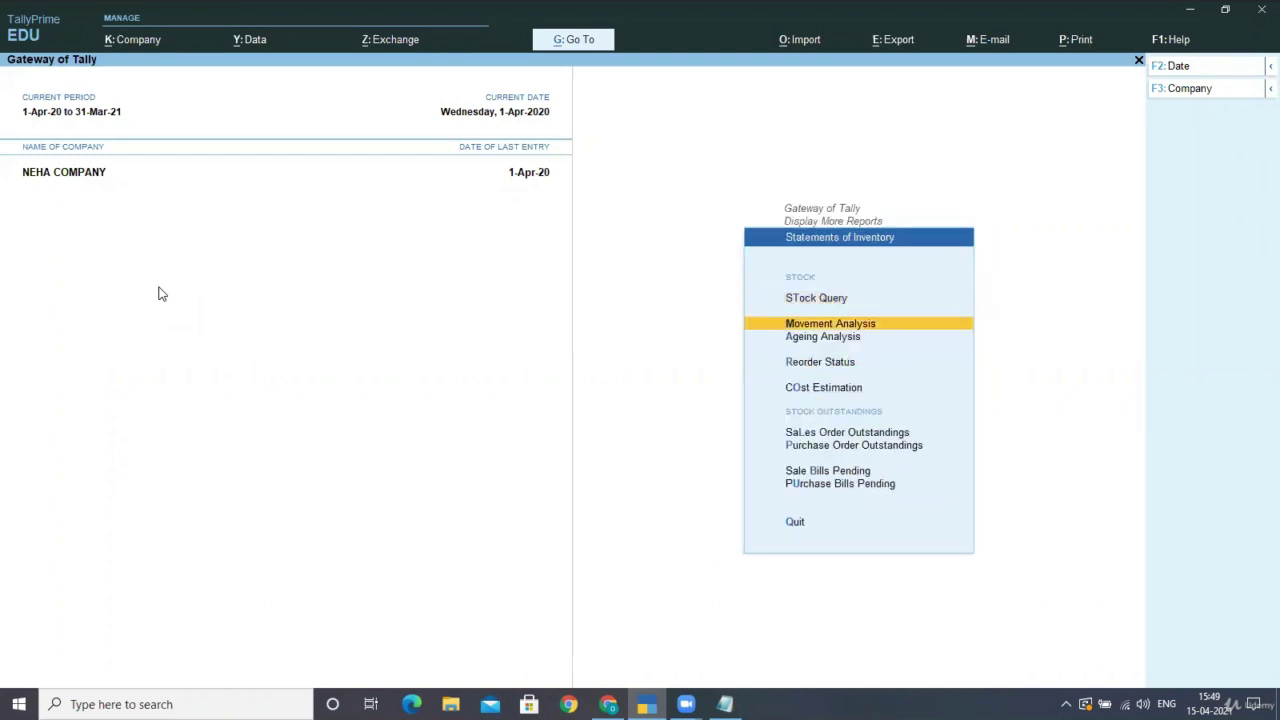
pyautogui.press('Up')
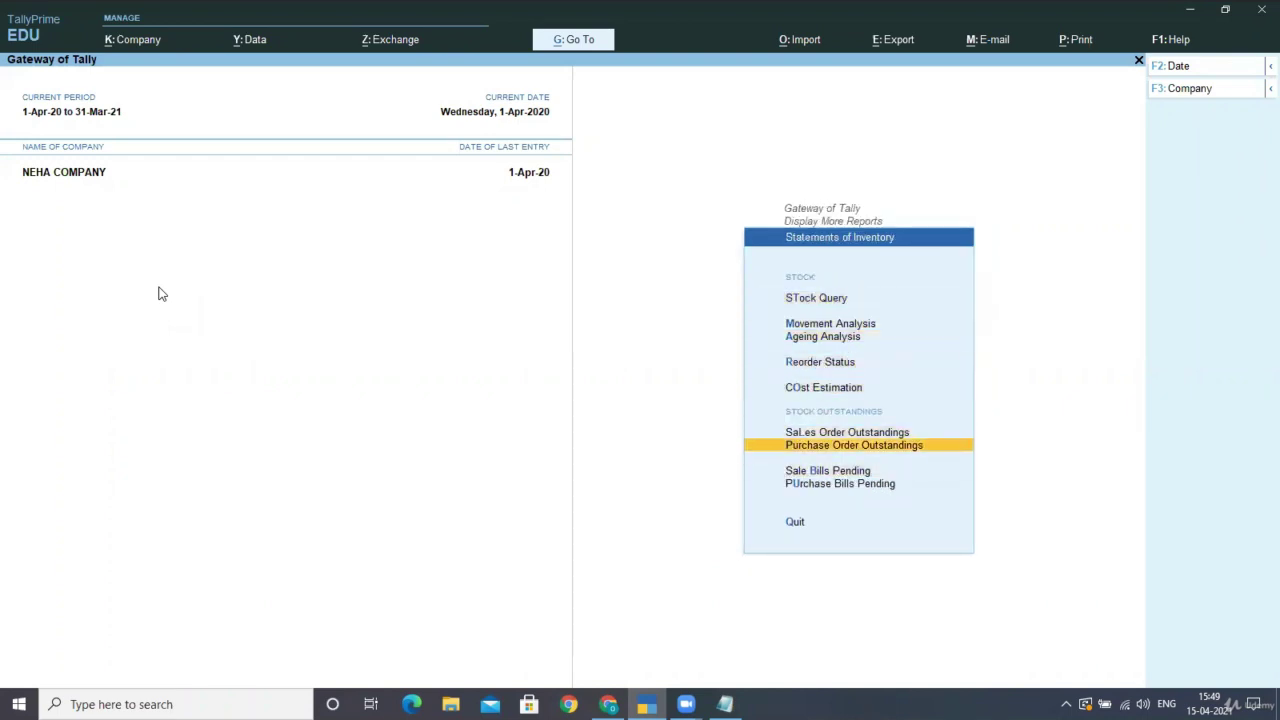
pyautogui.press('Return')
pyautogui.press('Down')
pyautogui.press('Down')
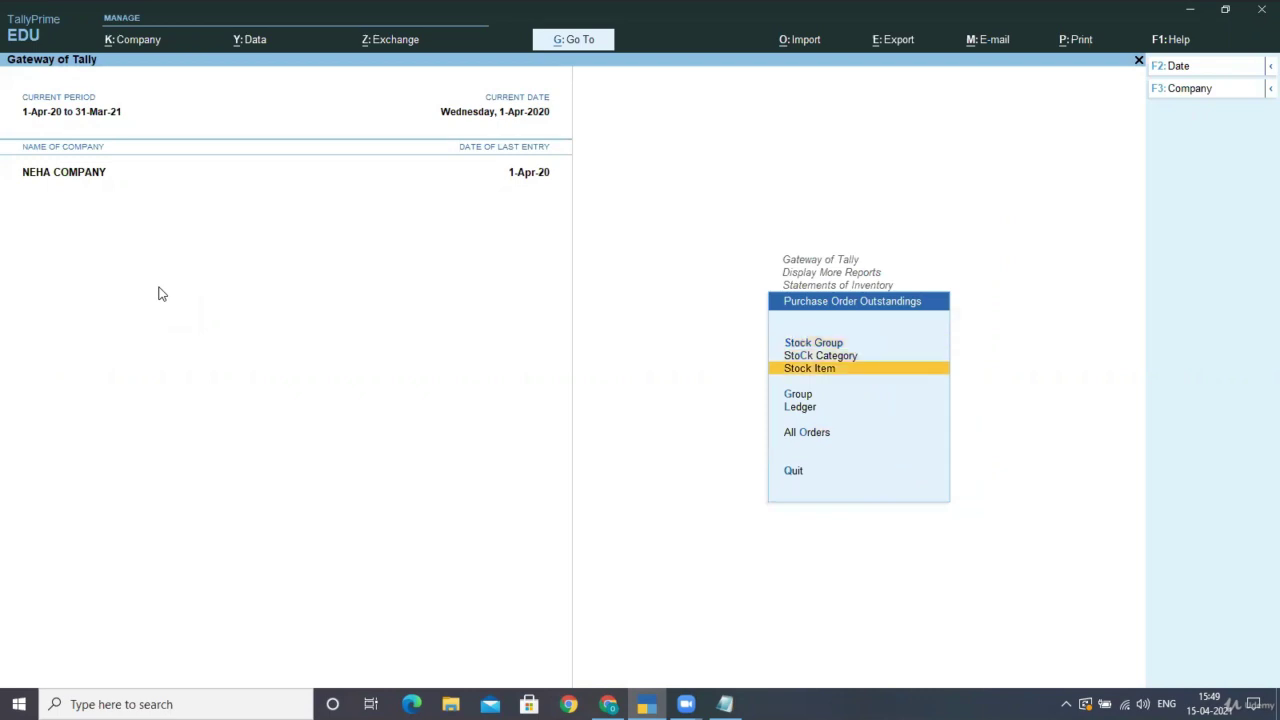
pyautogui.press('Down')
pyautogui.press('Down')
pyautogui.press('Down')
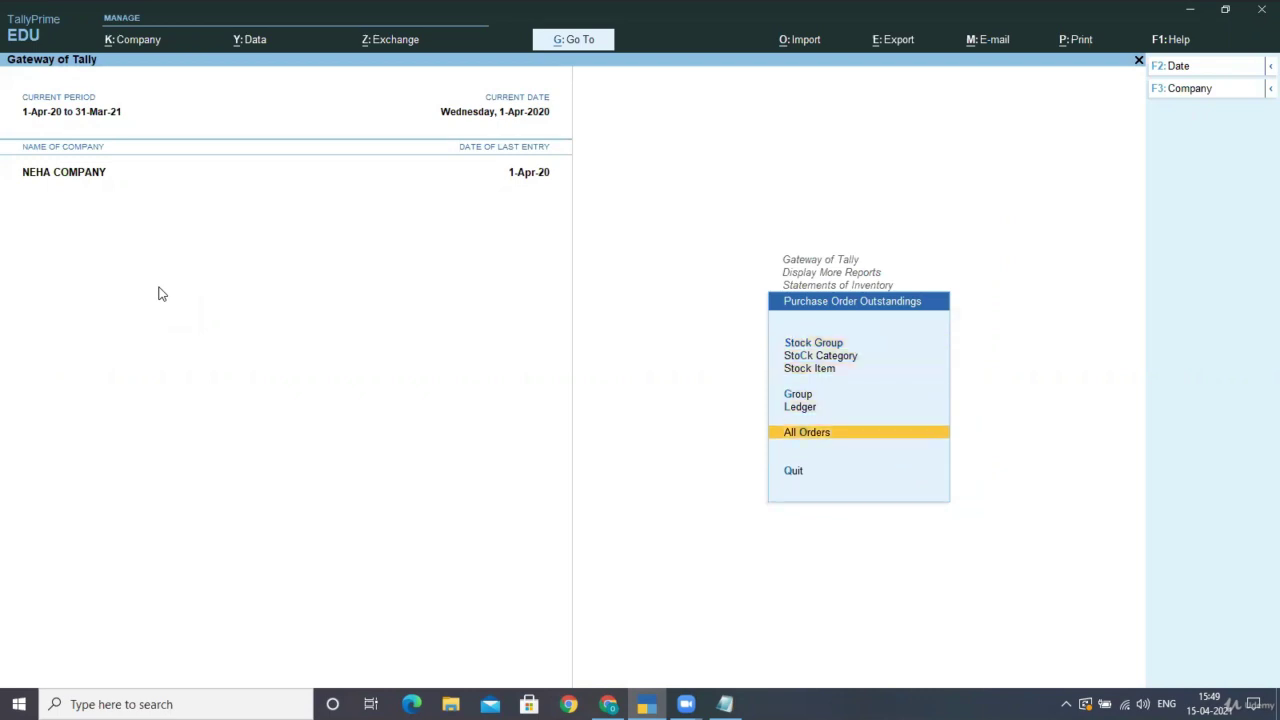
pyautogui.press('Return')
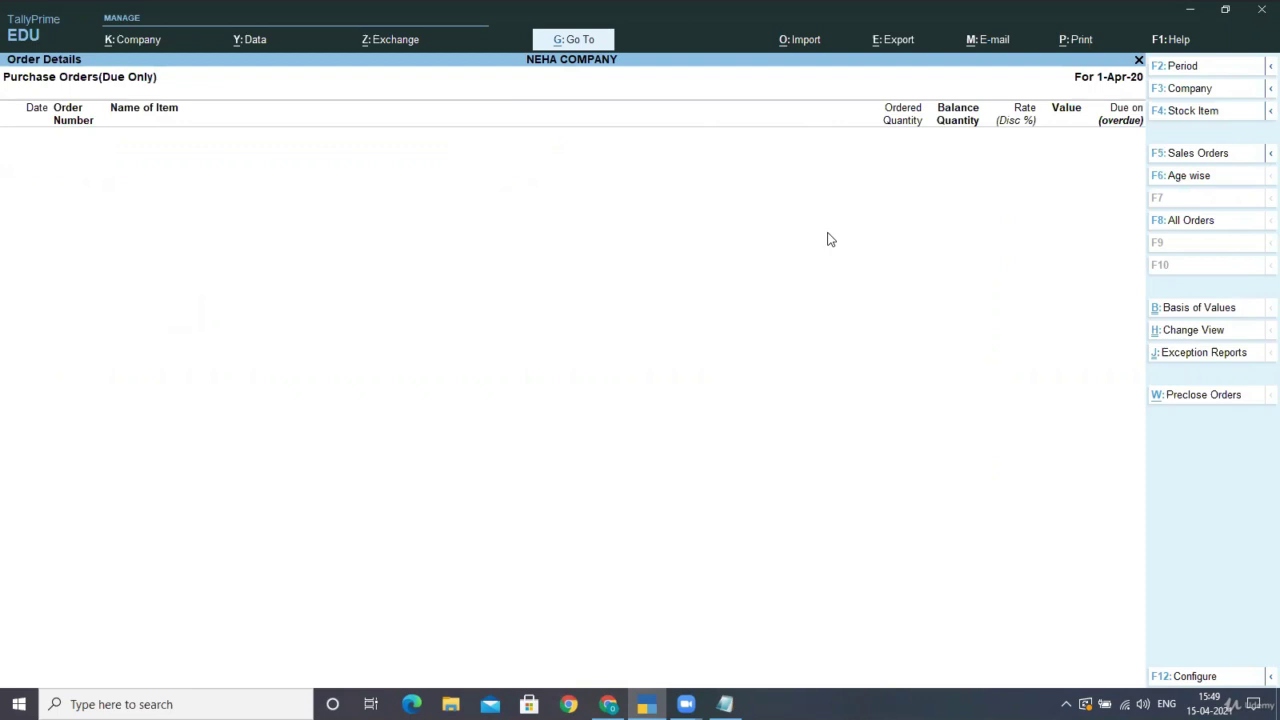
pyautogui.press('Escape')
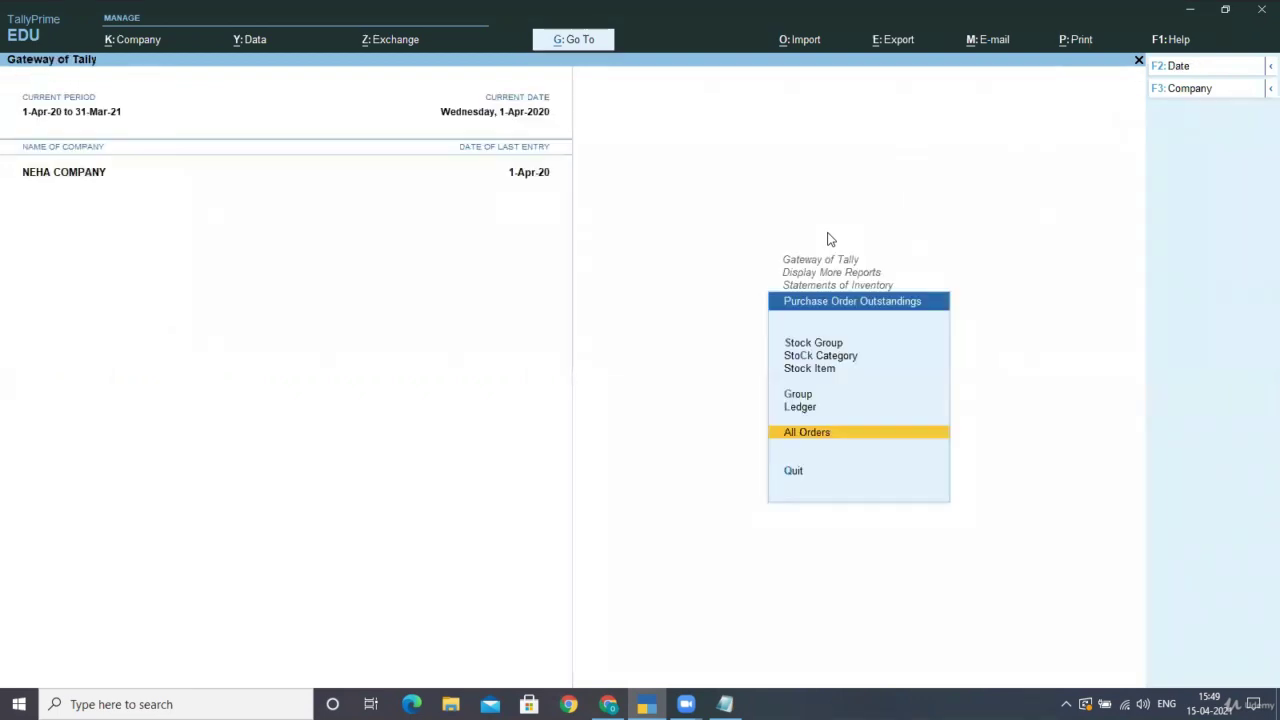
pyautogui.press('Escape')
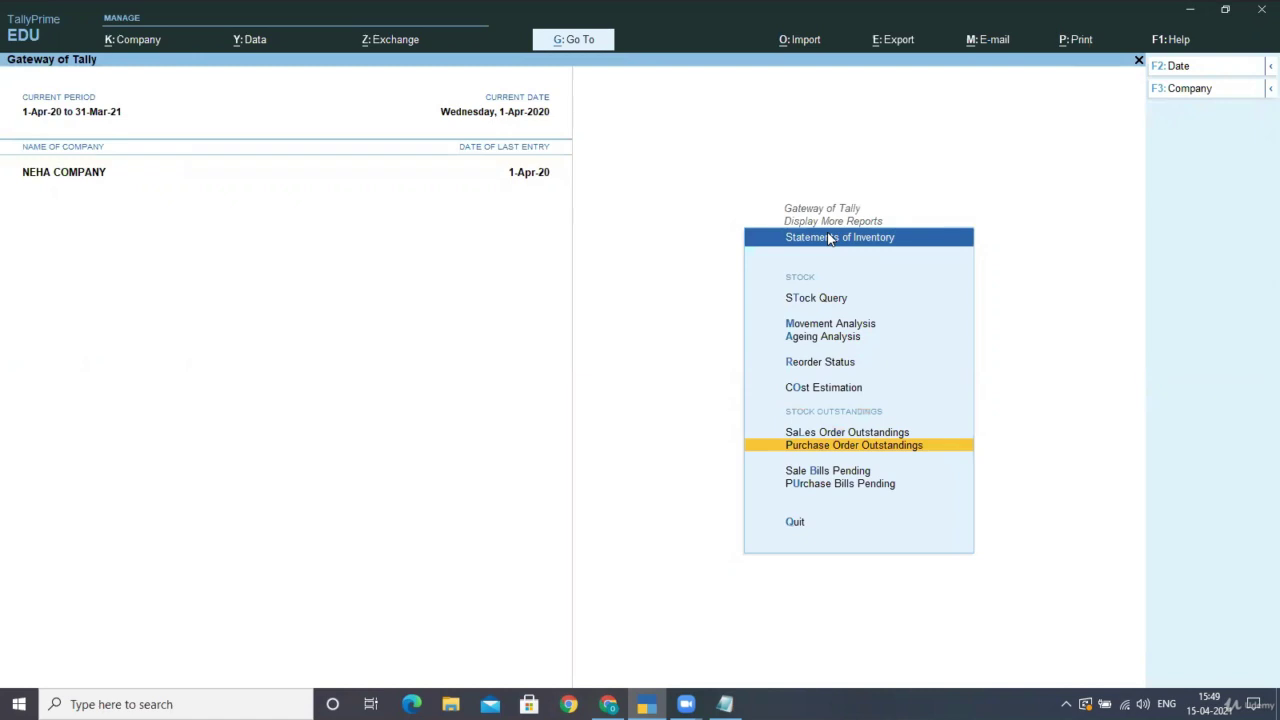
pyautogui.press('Escape')
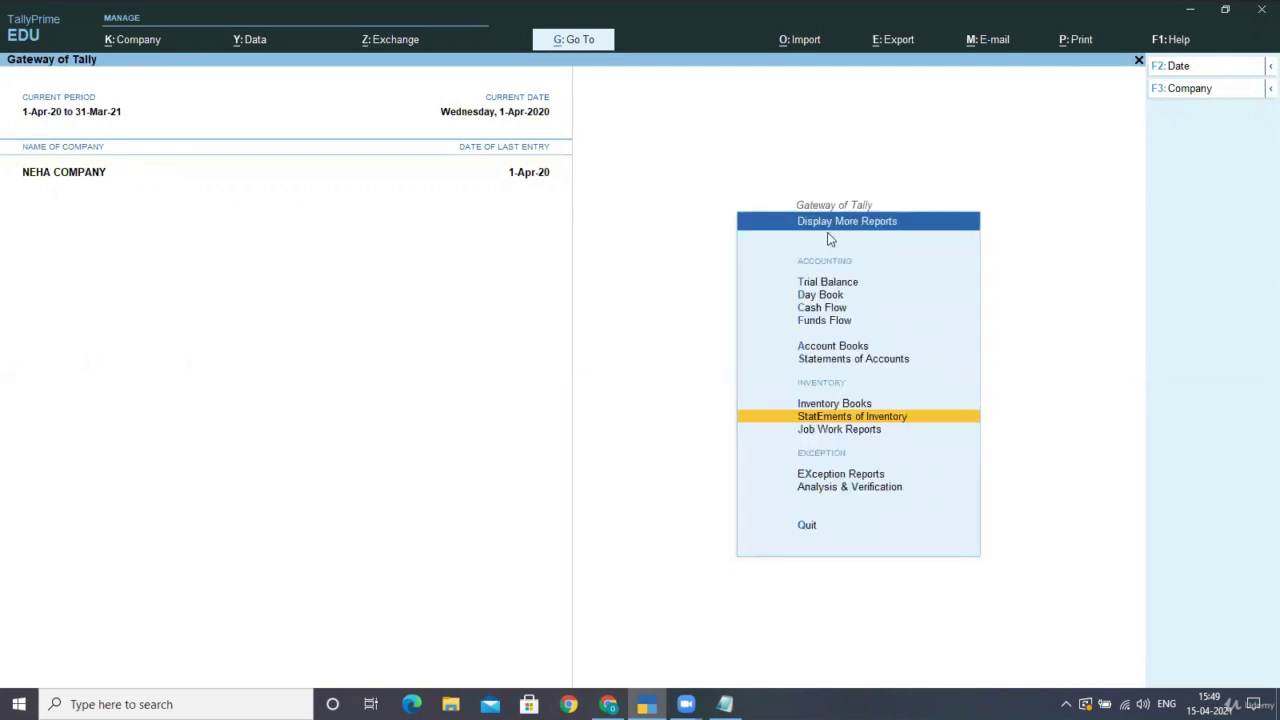
pyautogui.press('Escape')
# Reopen voucher entry from the Gateway of Tally.
pyautogui.press('Up')
pyautogui.press('Up')
pyautogui.press('Up')
pyautogui.press('Up')
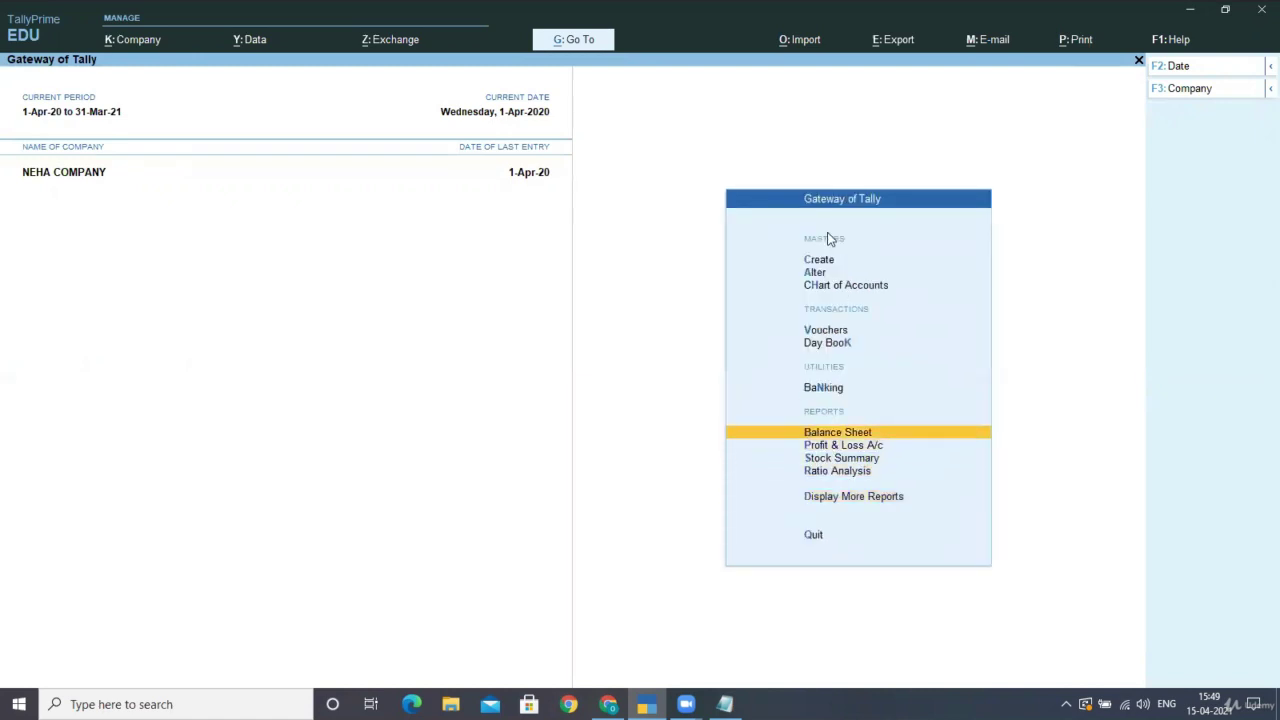
pyautogui.press('Home')
pyautogui.press('Down')
pyautogui.press('Down')
pyautogui.press('Down')
pyautogui.press('Return')
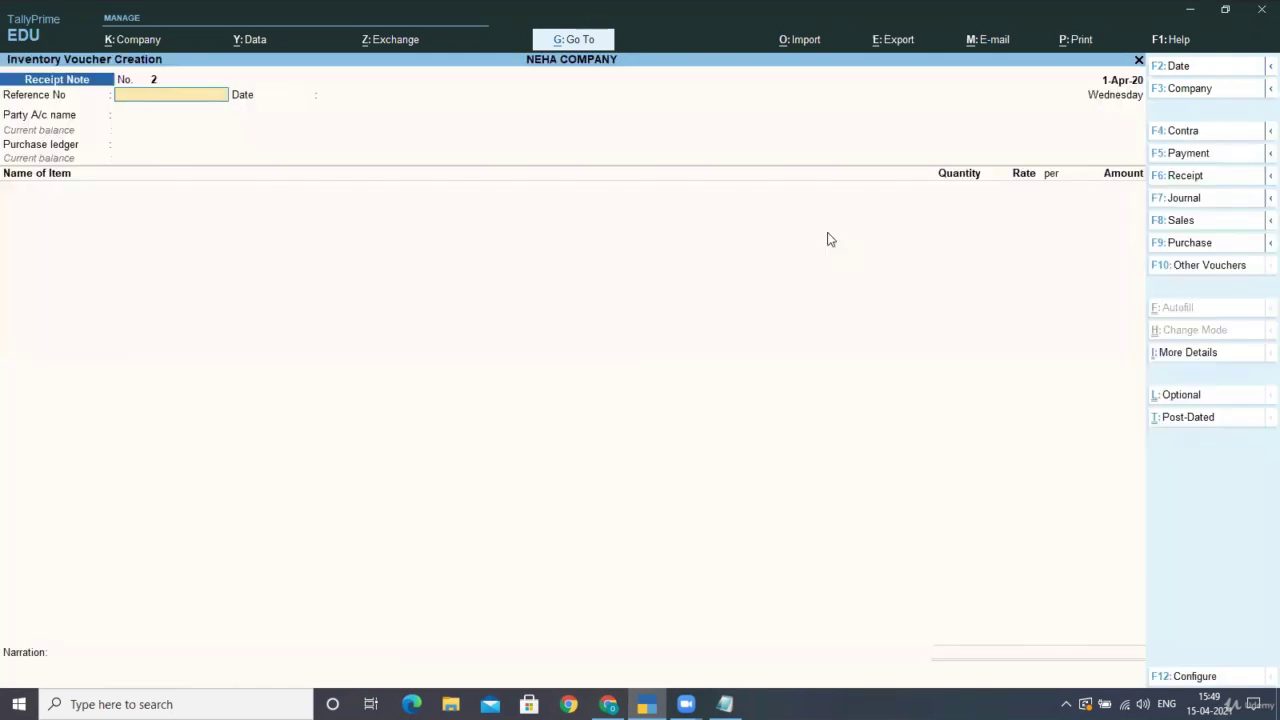
# Change the voucher type from Receipt Note to Delivery Note.
pyautogui.press('F10')
pyautogui.press('Up')
pyautogui.press('Up')
pyautogui.press('Up')
pyautogui.press('Up')
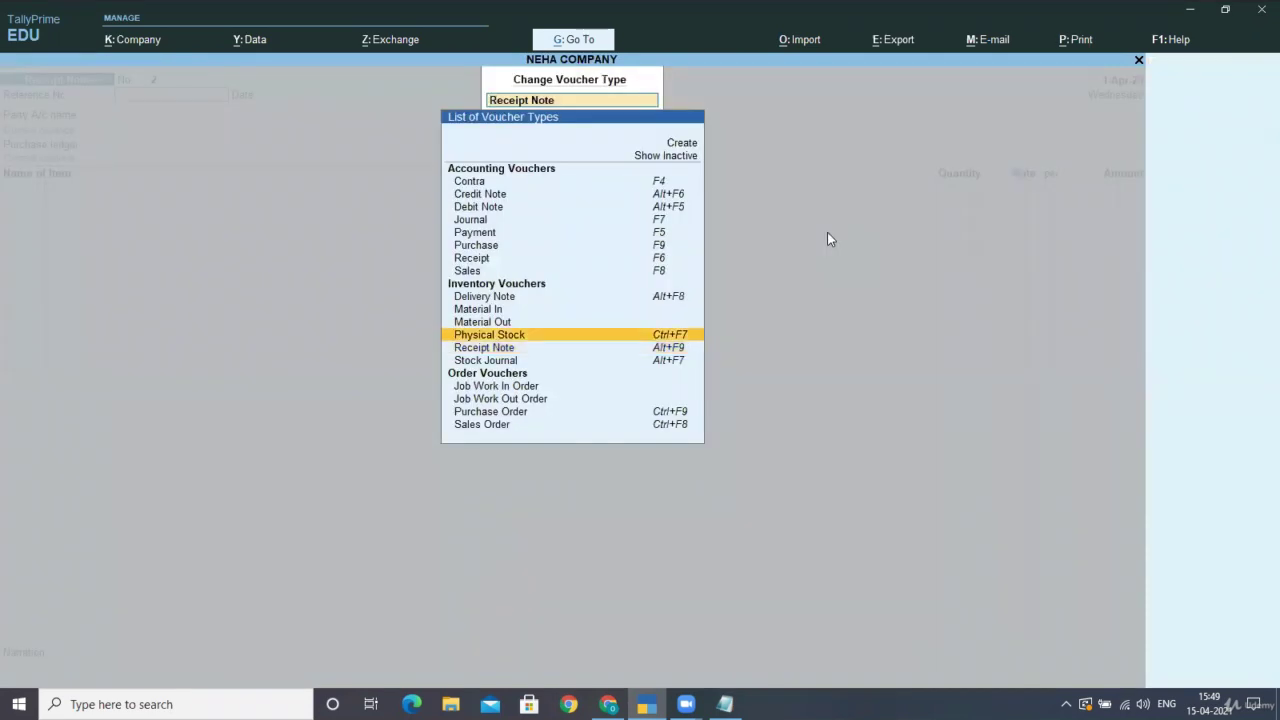
pyautogui.press('Return')
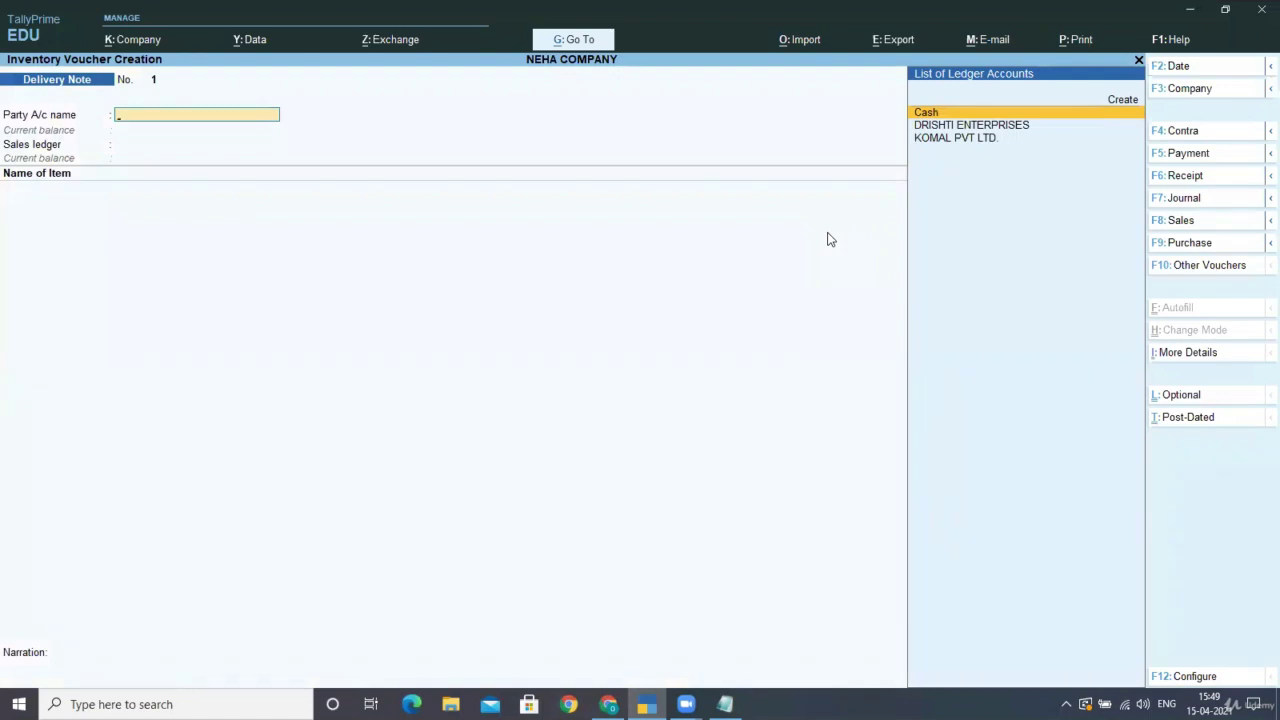
# Choose KOMAL PVT LTD. as the delivery note's party, link its existing sales order, and accept the dispatch and buyer details.
pyautogui.press('Down')
pyautogui.press('Down')
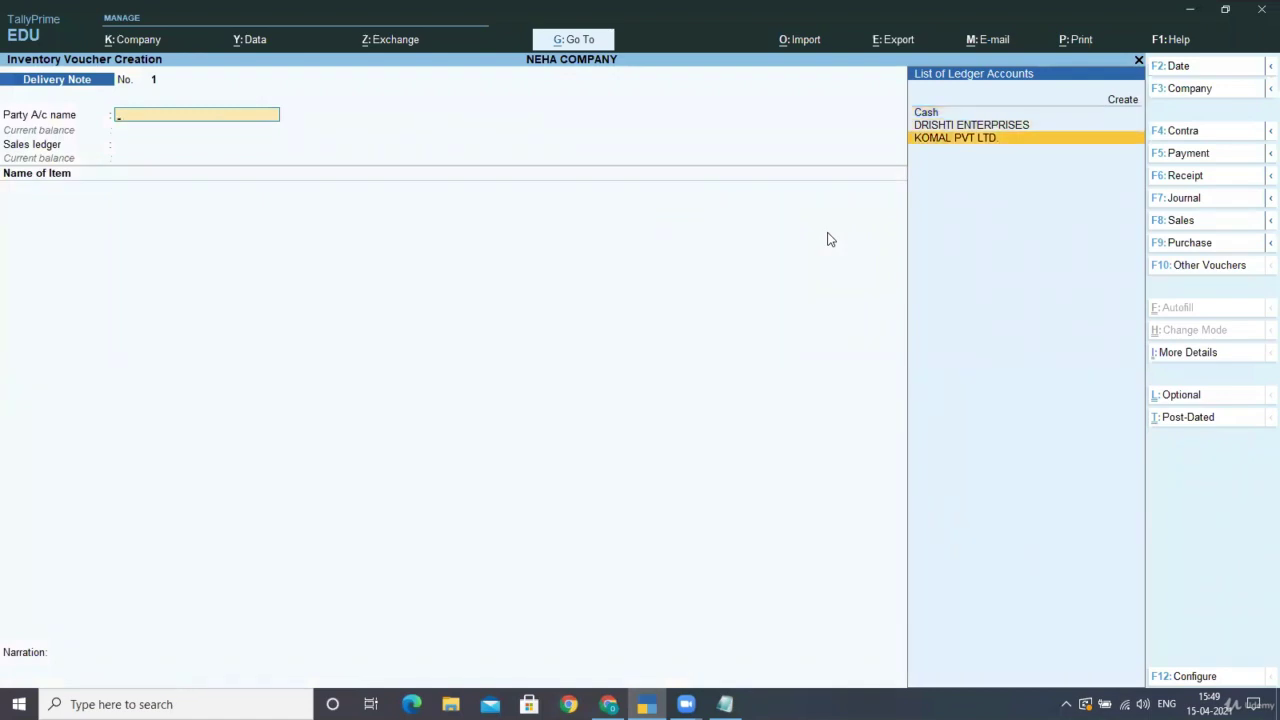
pyautogui.press('Return')
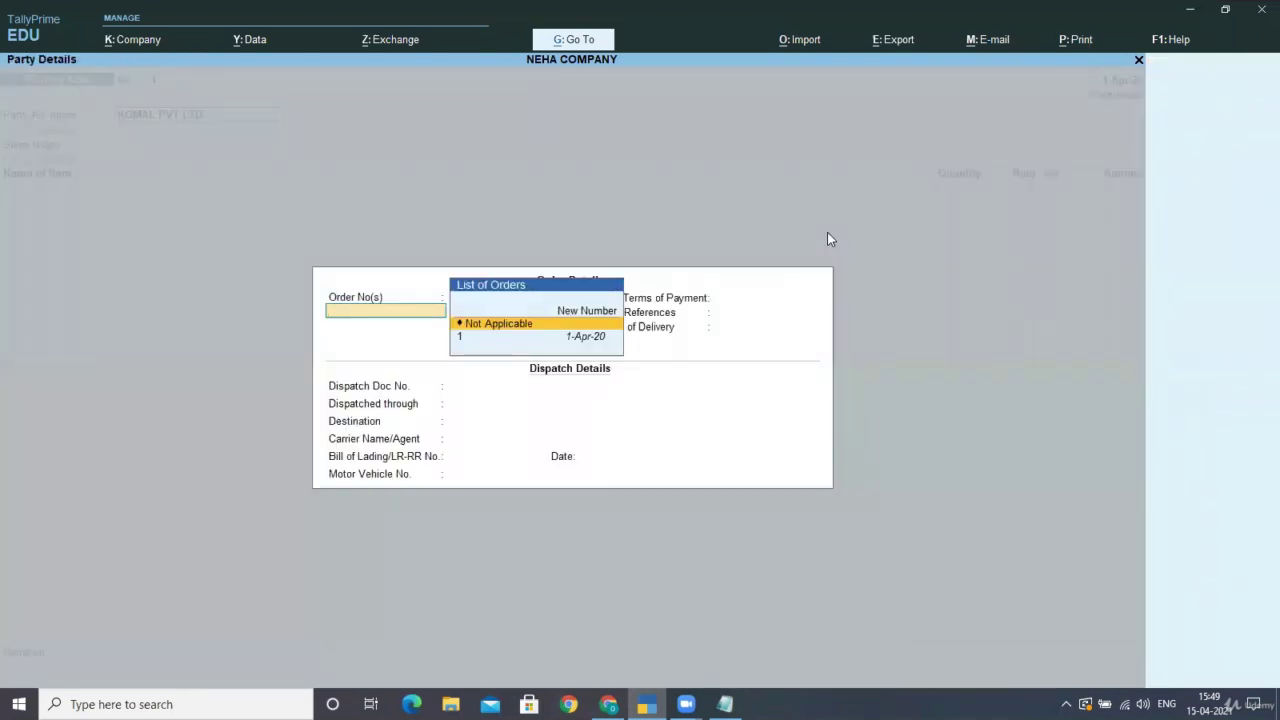
pyautogui.press('Down')
pyautogui.press('Return')
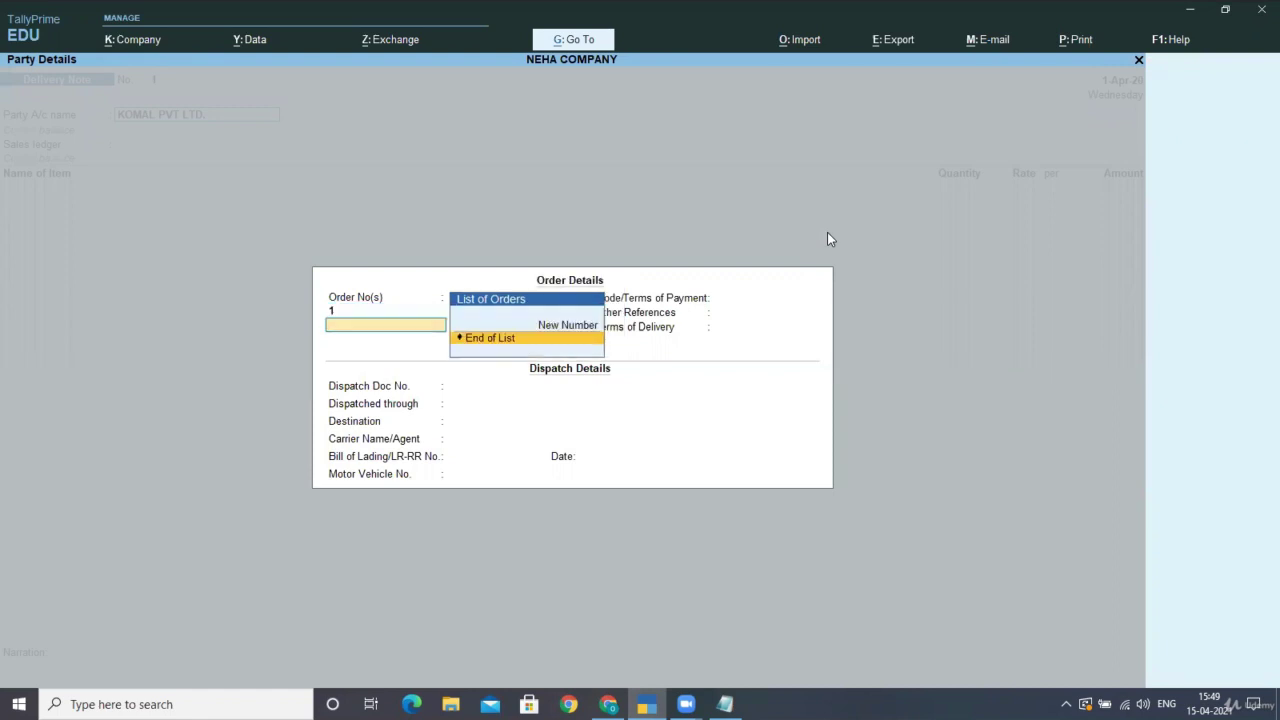
pyautogui.press('Return')
pyautogui.hotkey('ctrl', 'a')
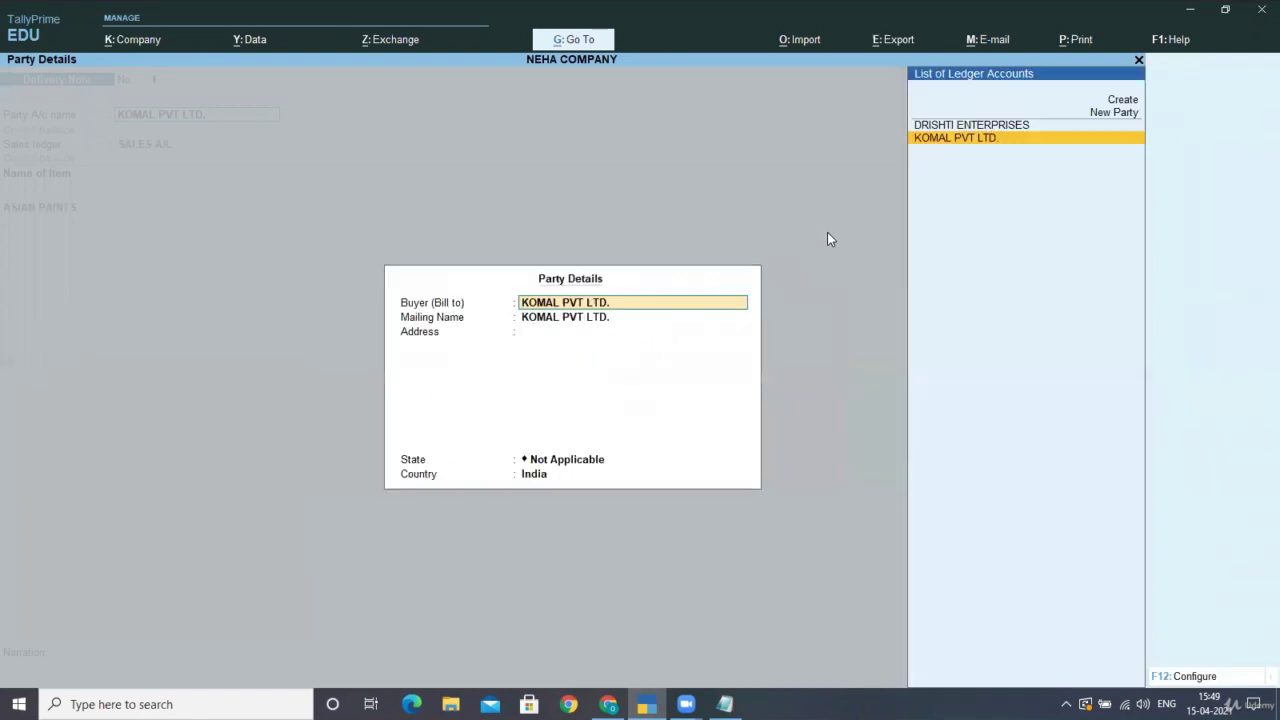
pyautogui.hotkey('ctrl', 'a')
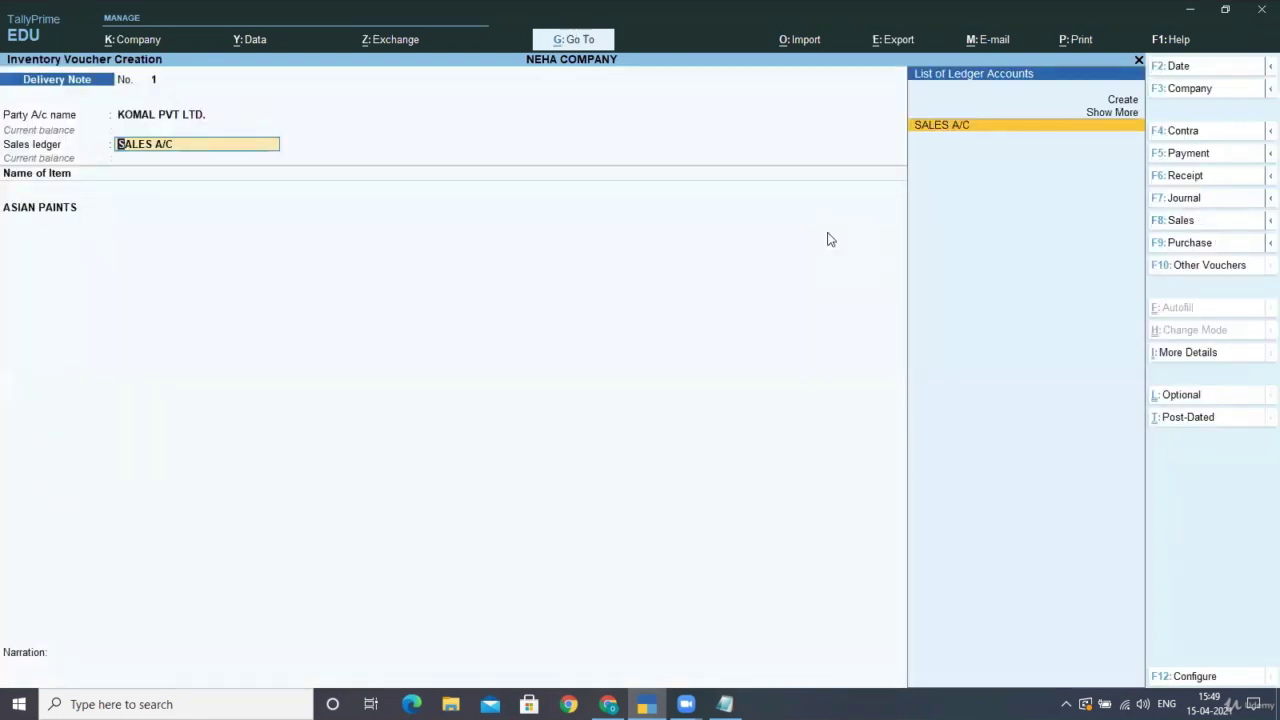
# Accept SALES A/C as the sales ledger, save the delivery note for 100 NOS of ASIAN PAINTS at 670.00, and exit voucher entry.
pyautogui.press('Return')
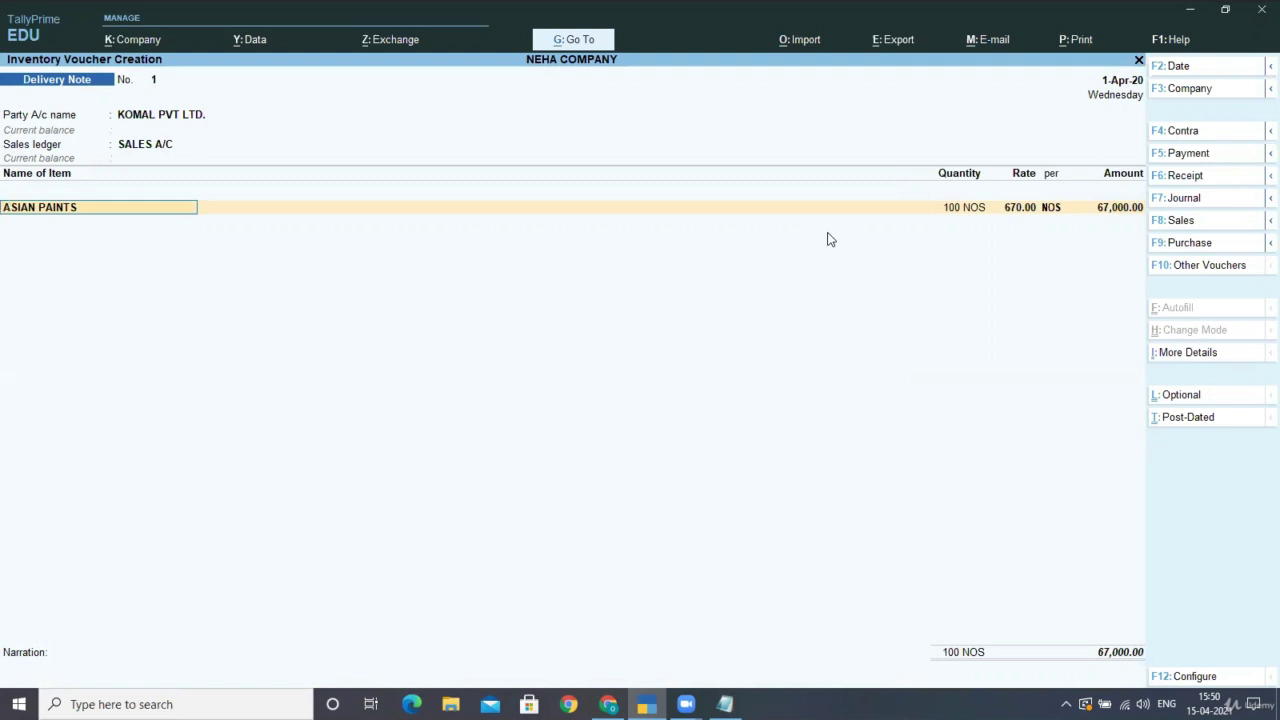
pyautogui.hotkey('ctrl', 'a')
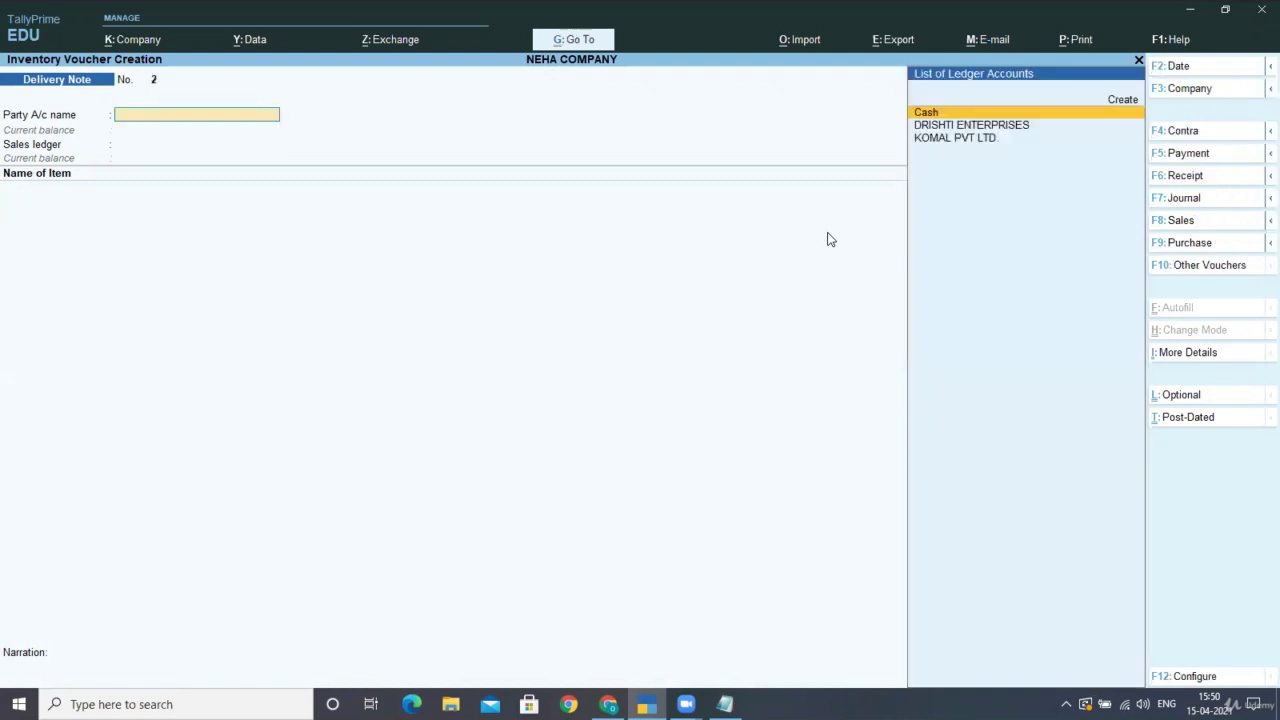
pyautogui.press('Escape')
# Open the Statements of Inventory report list from Display More Reports.
pyautogui.press('Down')
pyautogui.press('Down')
pyautogui.press('Down')
pyautogui.press('Down')
pyautogui.press('Down')
pyautogui.press('Down')
pyautogui.press('Down')
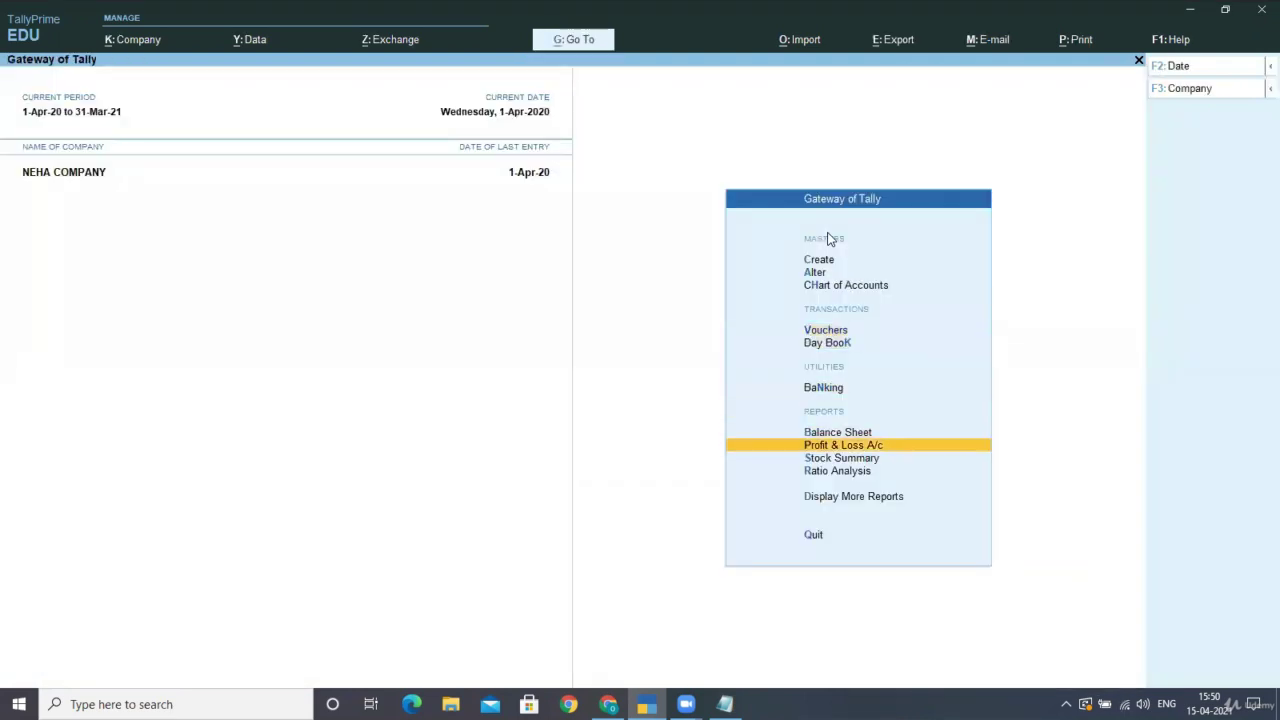
pyautogui.press('Return')
pyautogui.press('Down')
pyautogui.press('Down')
pyautogui.press('Down')
pyautogui.press('Down')
pyautogui.press('Down')
pyautogui.press('Down')
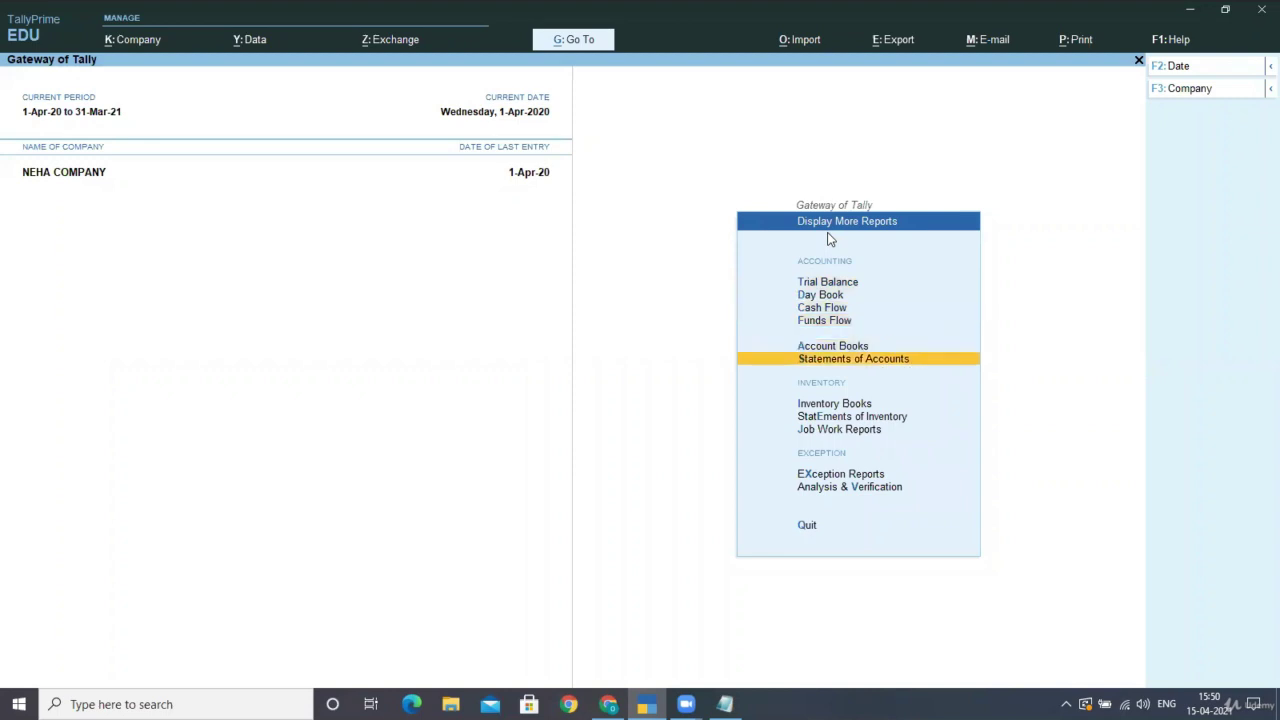
pyautogui.press('Up')
pyautogui.press('Up')
pyautogui.press('Down')
pyautogui.press('Down')
pyautogui.press('Down')
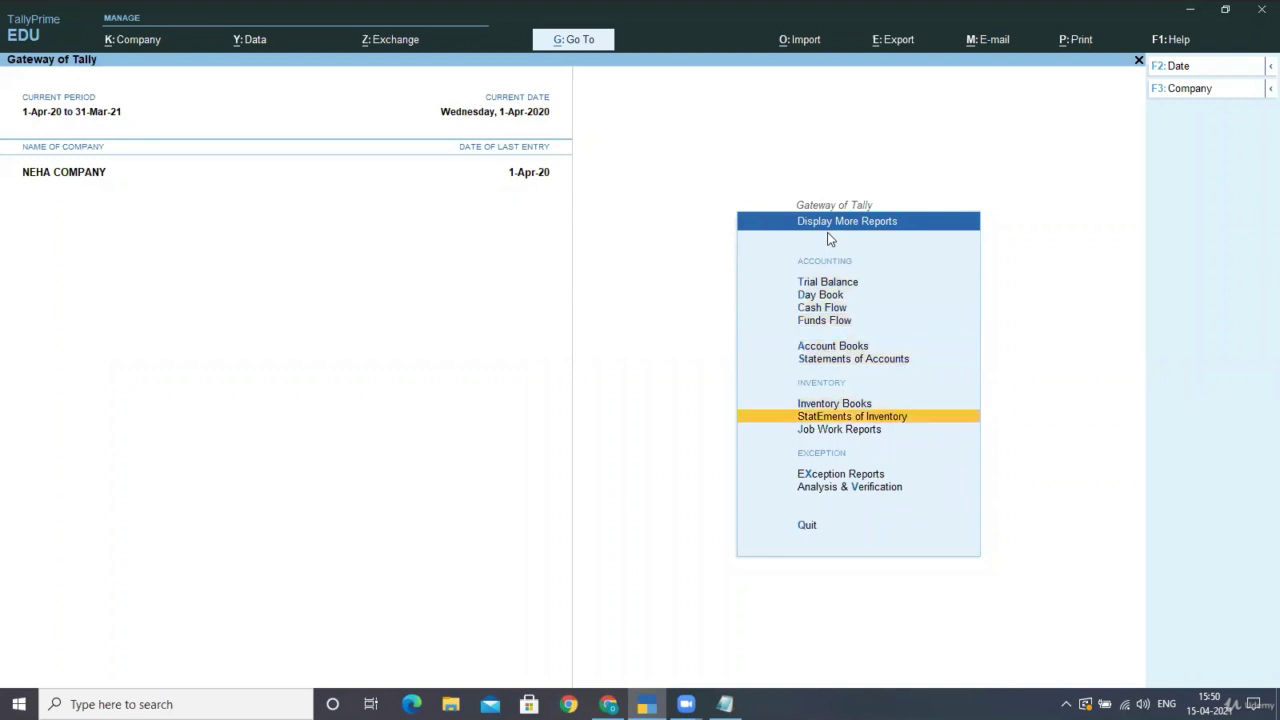
pyautogui.press('Return')
# Check the Sales Order Outstandings report for All Orders.
pyautogui.press('Down')
pyautogui.press('Down')
pyautogui.press('Down')
pyautogui.press('Down')
pyautogui.press('Down')
pyautogui.press('Down')
pyautogui.press('Up')
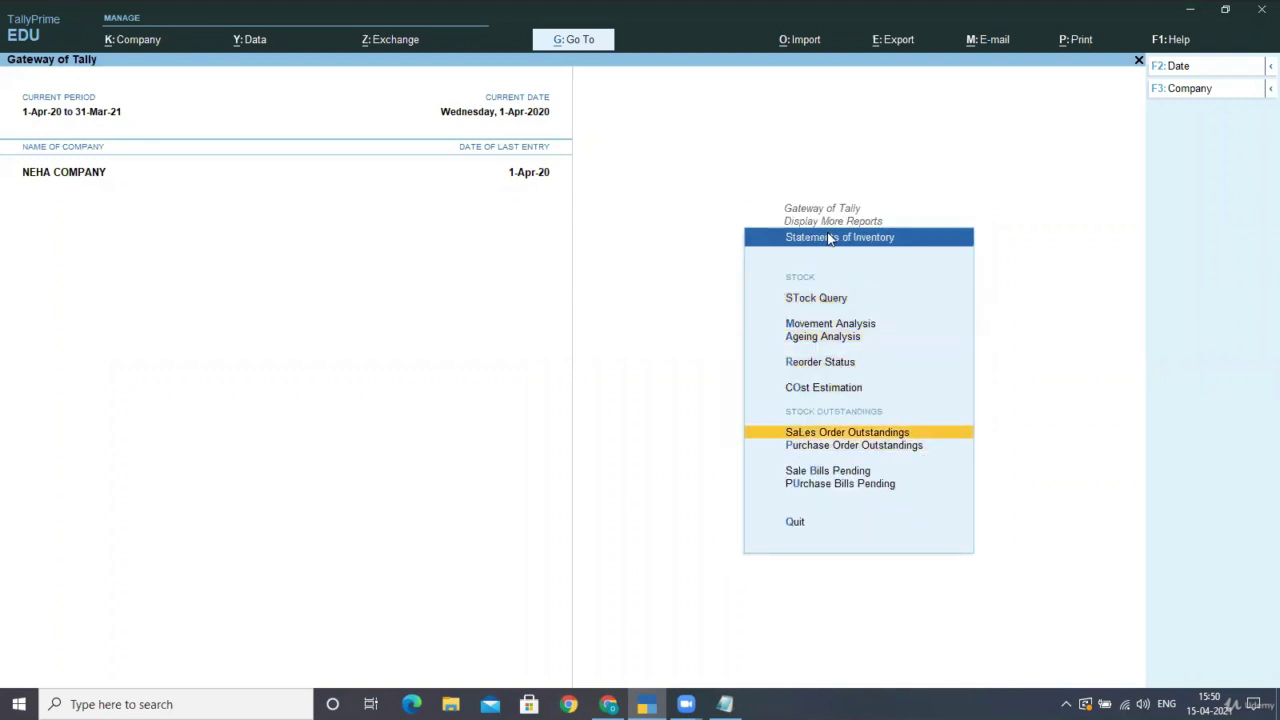
pyautogui.press('Return')
pyautogui.press('Down')
pyautogui.press('Down')
pyautogui.press('Down')
pyautogui.press('Down')
pyautogui.press('Down')
pyautogui.press('Return')
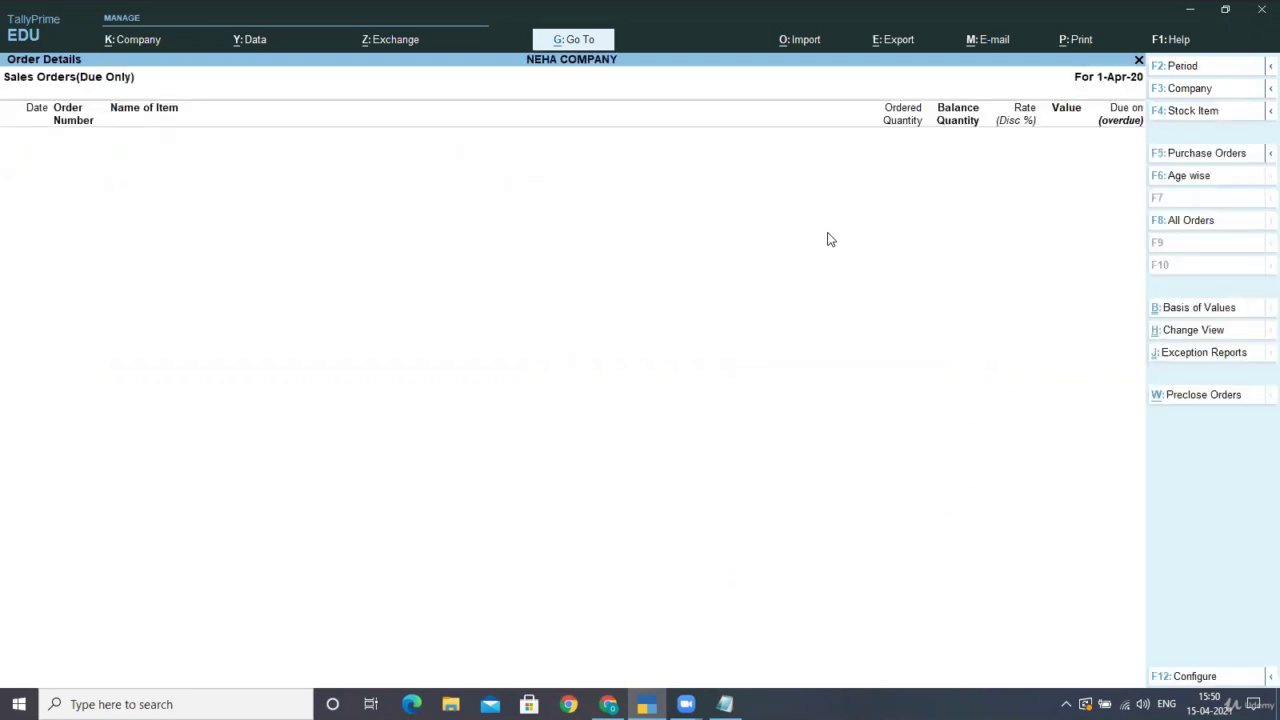
# Close the sales order report, return to the Gateway of Tally, and switch to the order process notes in Notepad.
pyautogui.press('Escape')
pyautogui.press('Escape')
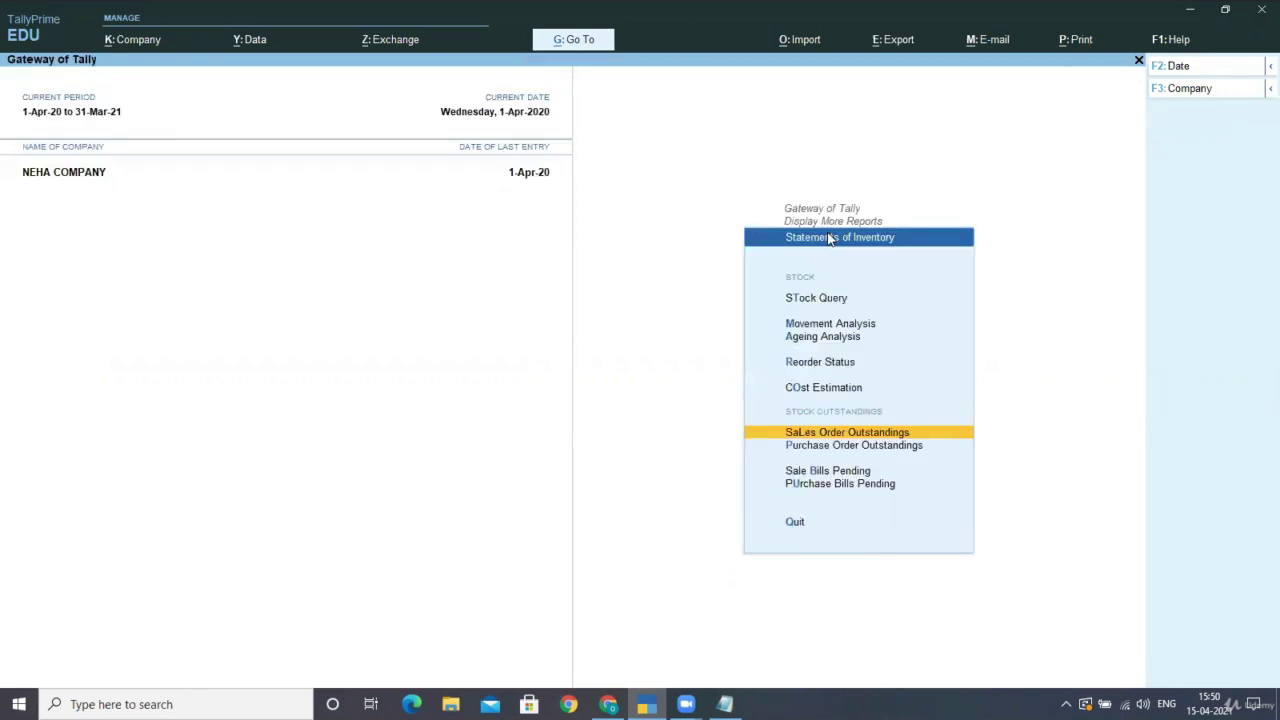
pyautogui.press('Escape')
pyautogui.press('Escape')
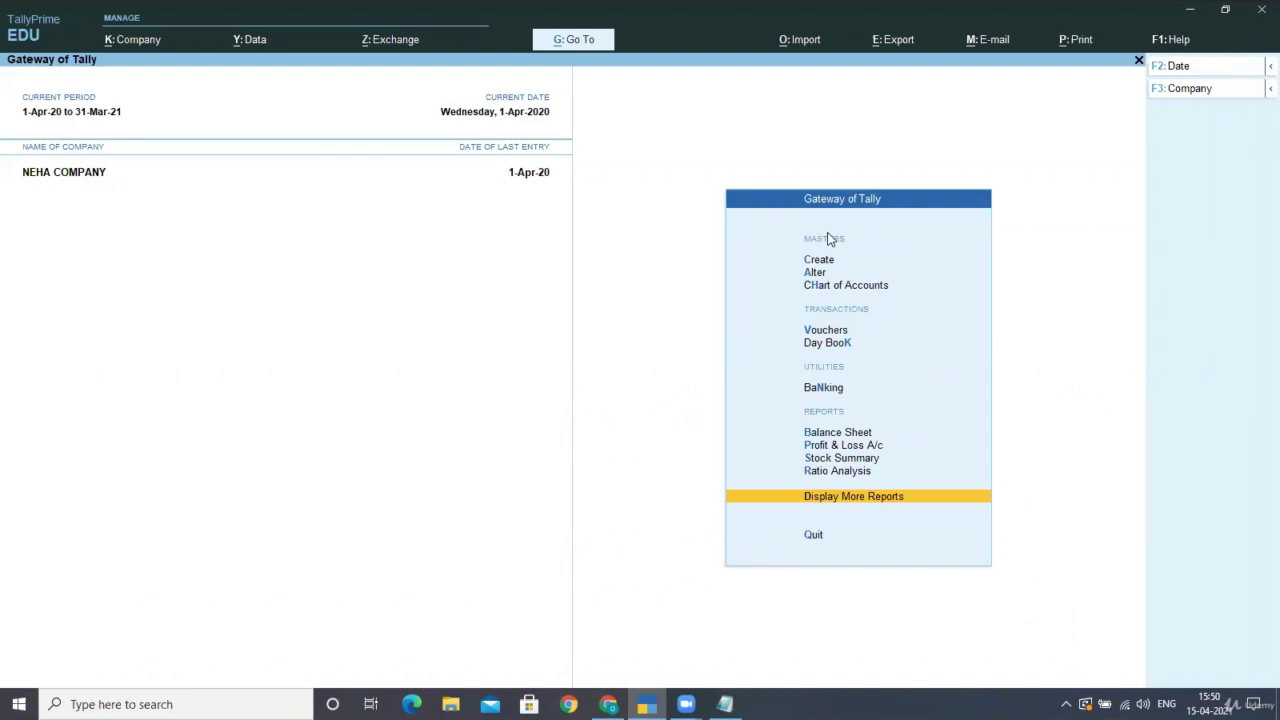
pyautogui.hotkey('alt', 'Tab')
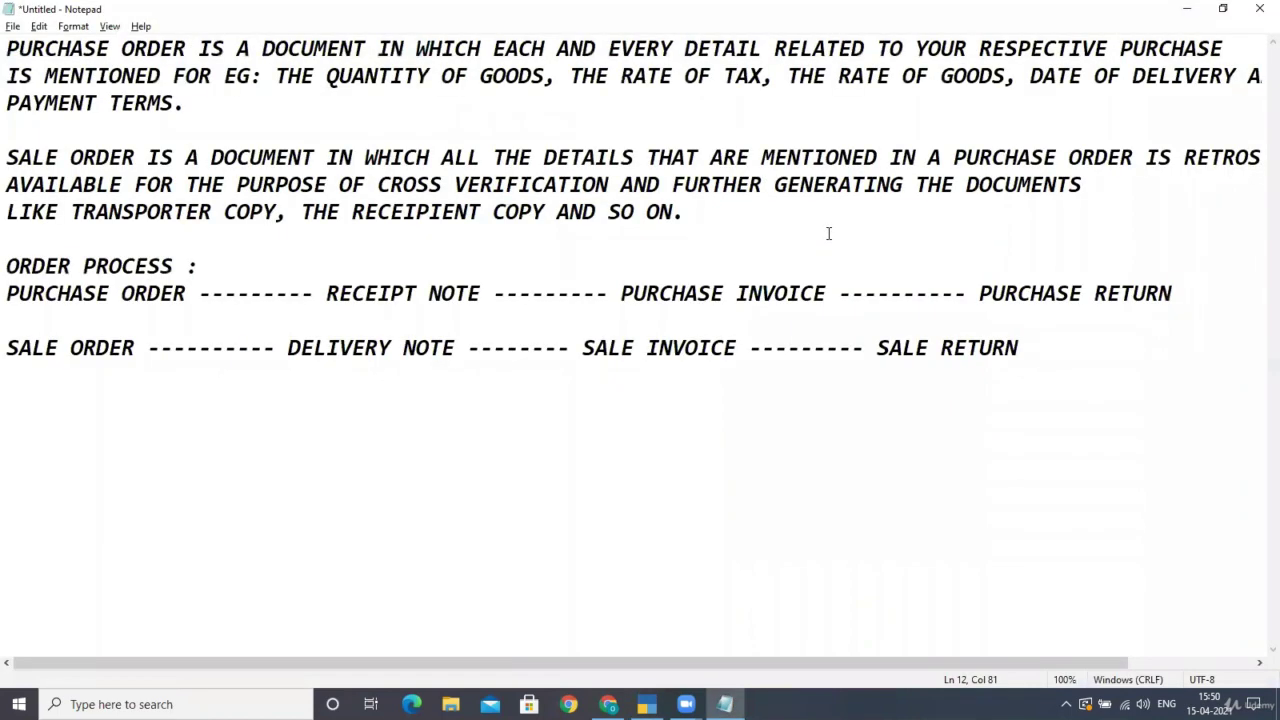